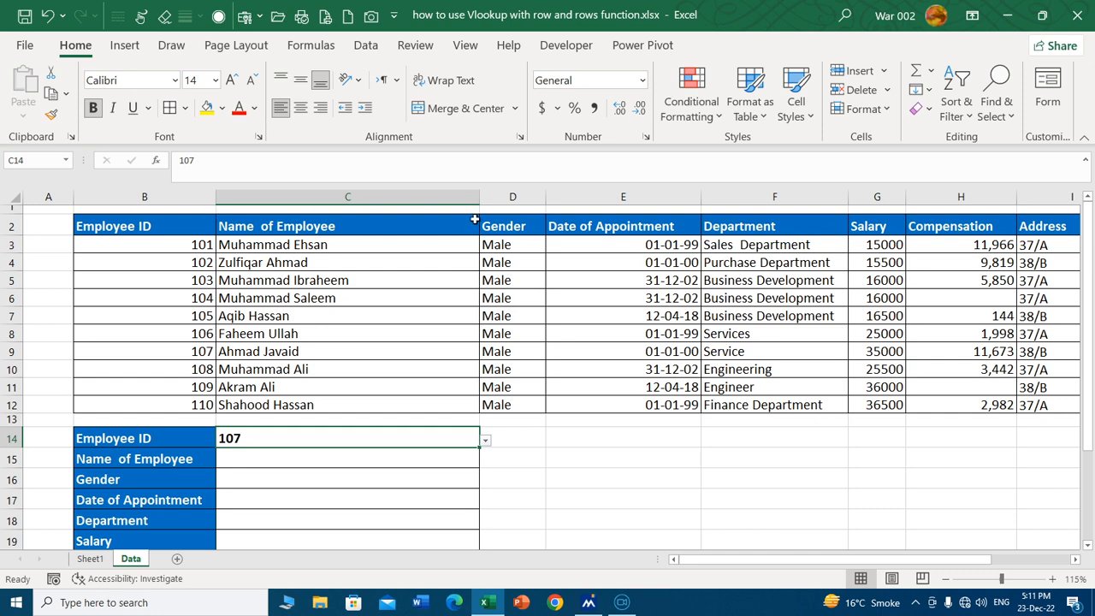
# Review the data validation rule on the Employee ID cell C14, including the range used as its list source.
pyautogui.scroll(-2, 103, 428)
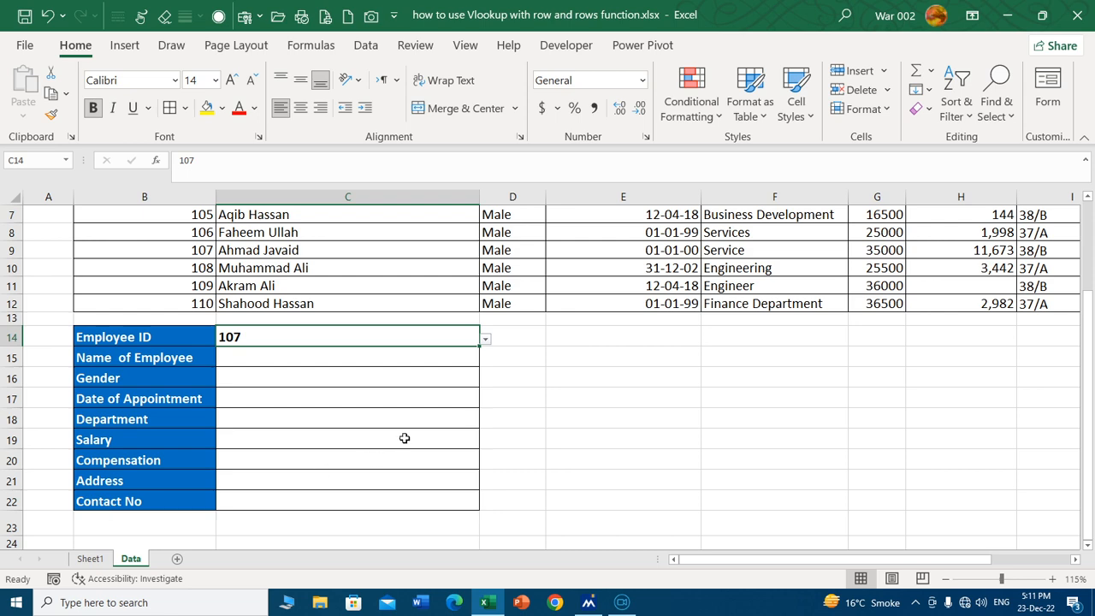
pyautogui.scroll(2, 408, 428)
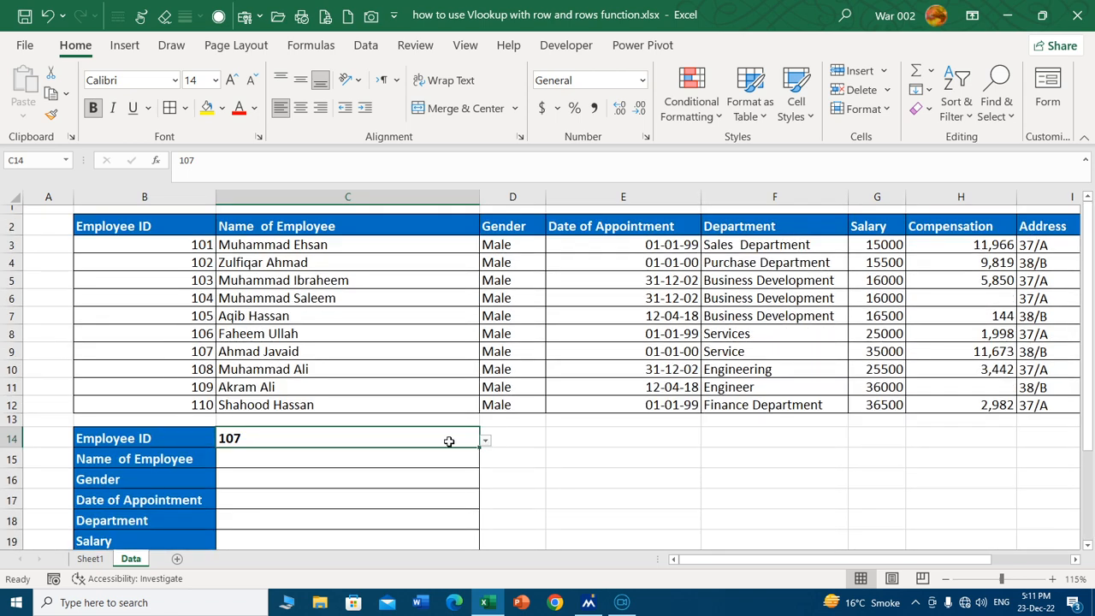
pyautogui.click(365, 45)
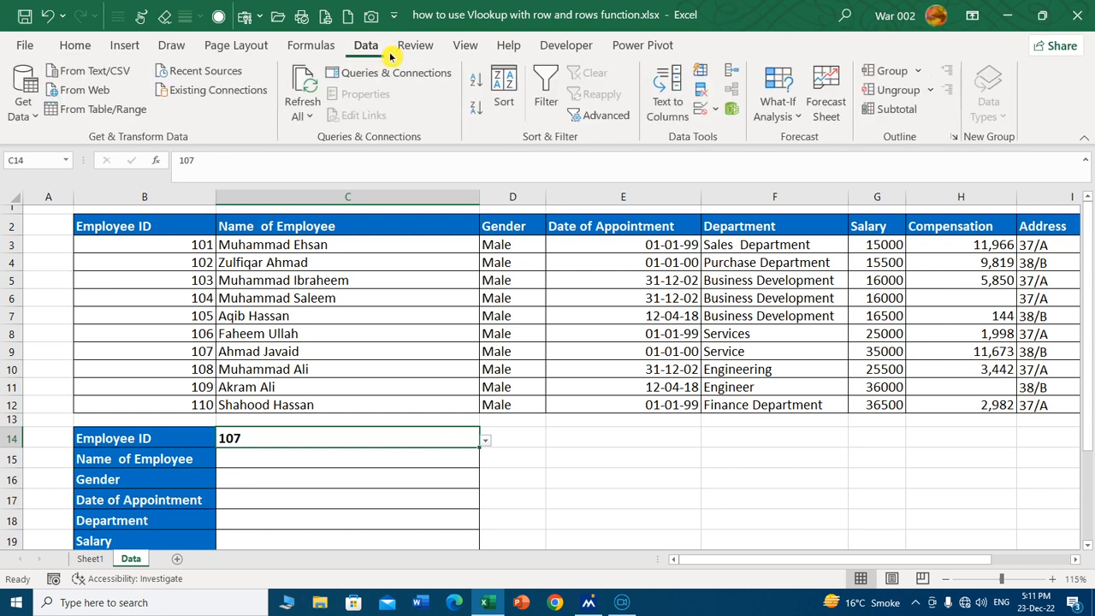
pyautogui.click(700, 108)
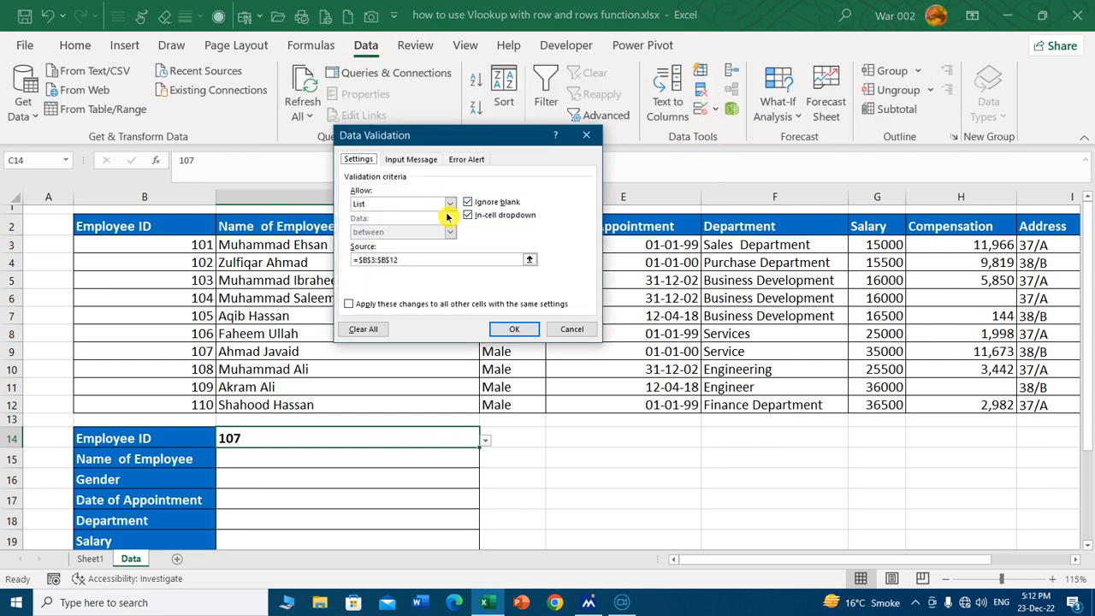
pyautogui.click(528, 260)
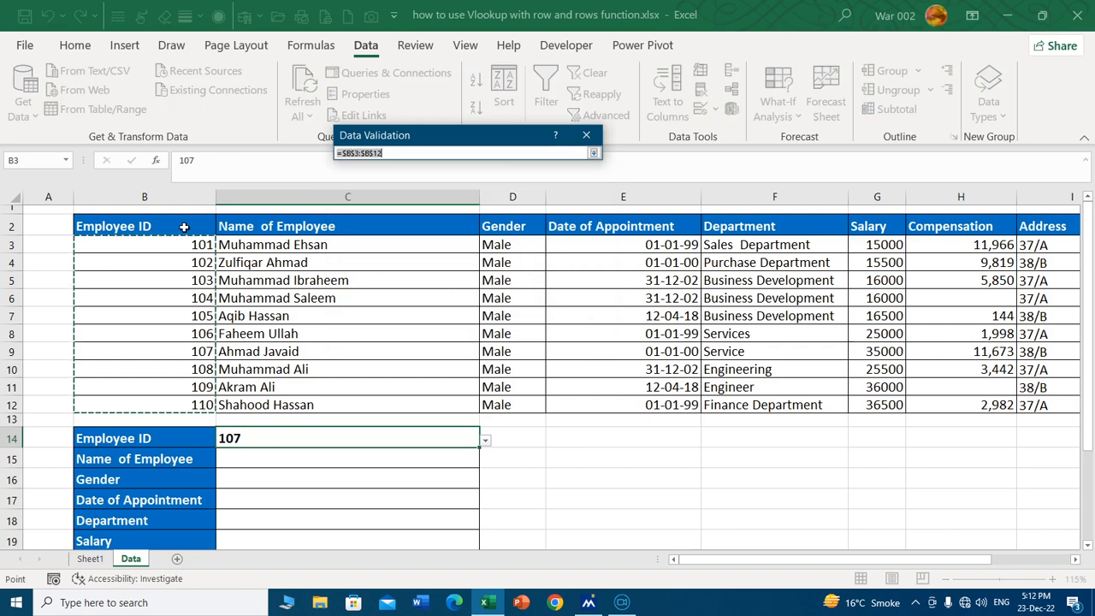
pyautogui.click(593, 152)
pyautogui.click(514, 330)
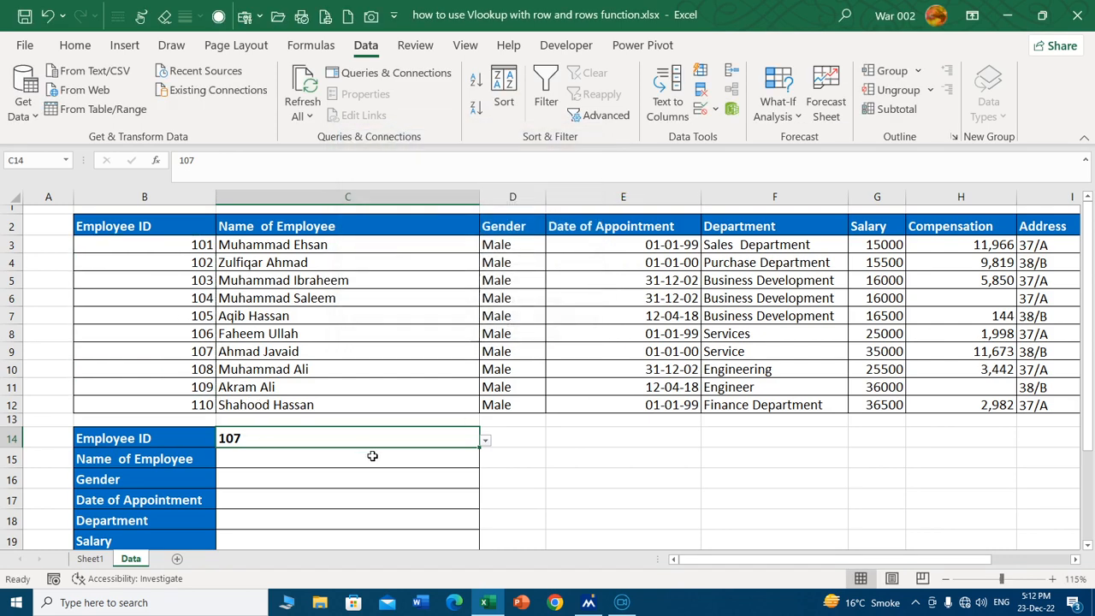
# Change the Employee ID in C14 to the sixth entry of its validation list, the ID from B8.
pyautogui.click(486, 441)
pyautogui.click(346, 484)
# Enter the formula =ROW(F14) in the empty cell E17.
pyautogui.scroll(-1, 578, 368)
pyautogui.click(655, 451)
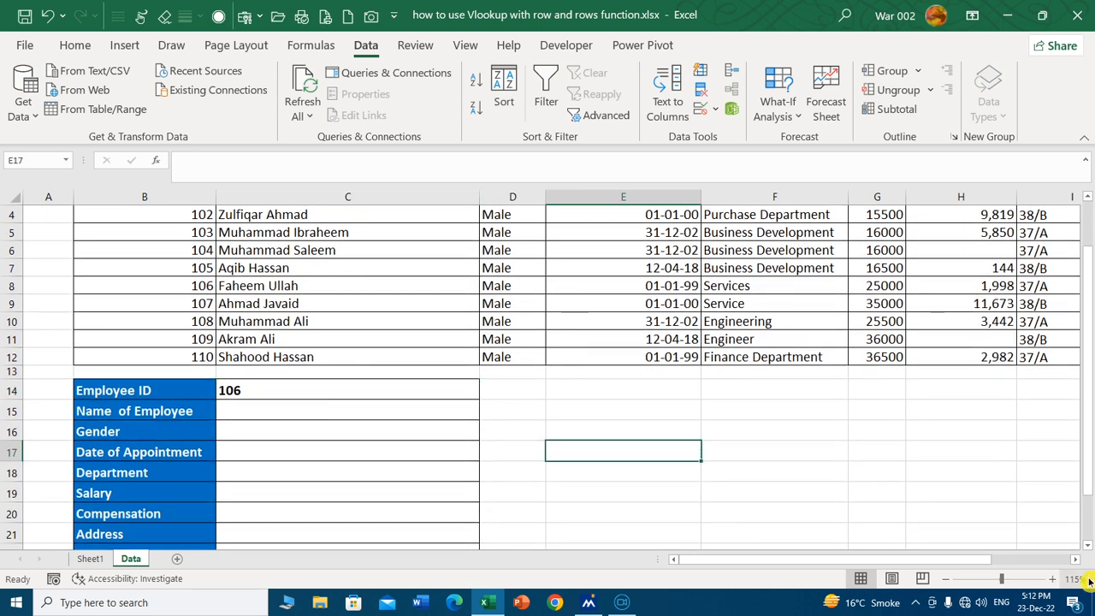
pyautogui.scroll(2, 929, 468)
pyautogui.scroll(1, 929, 468)
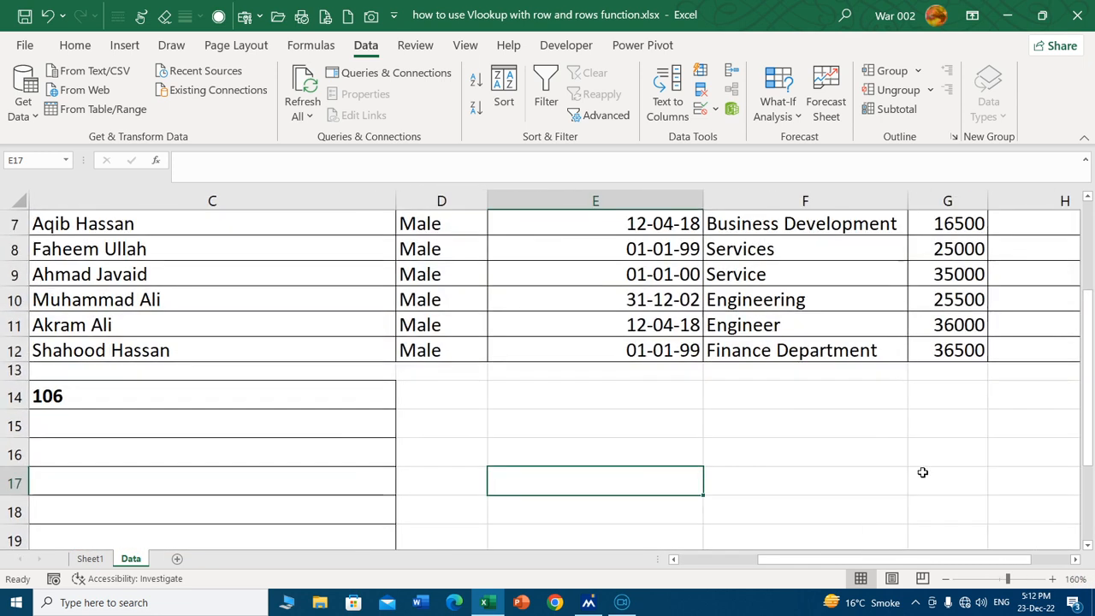
pyautogui.write('=row')
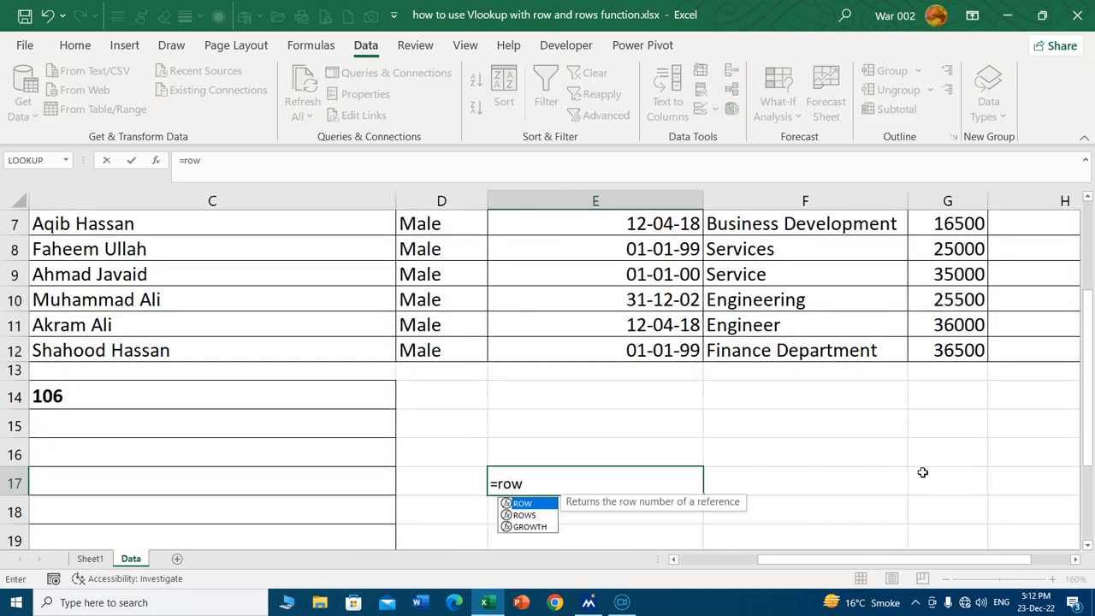
pyautogui.press('Tab')
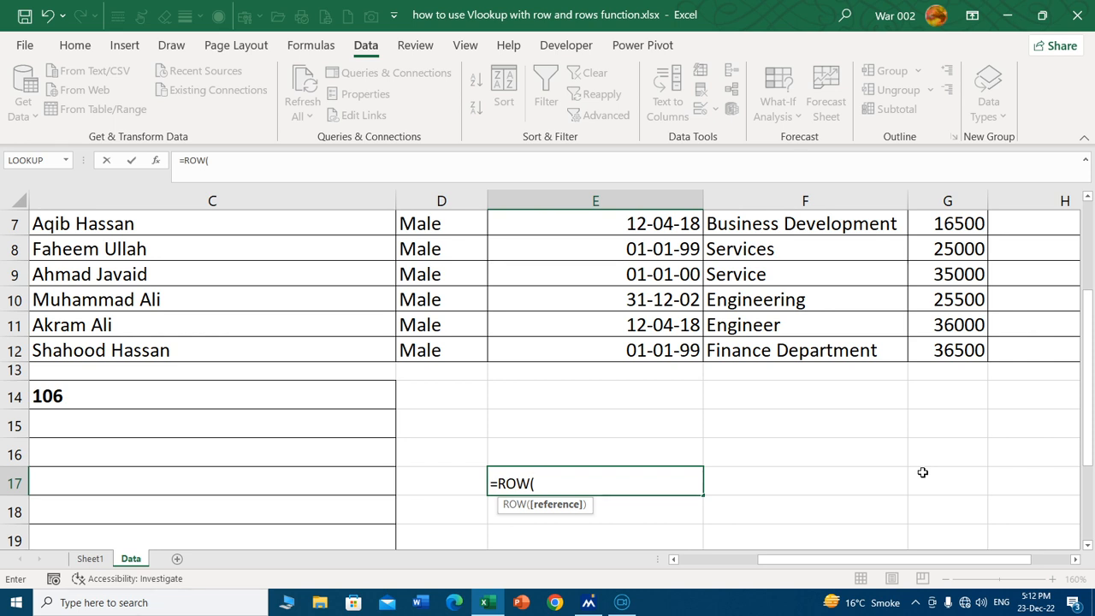
pyautogui.click(725, 397)
pyautogui.press('Return')
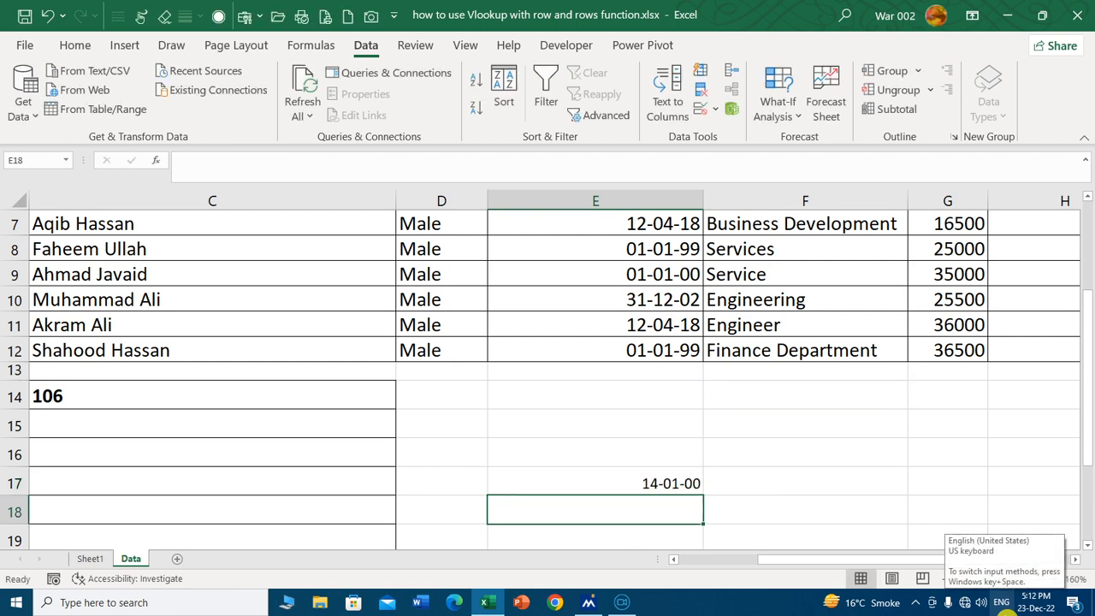
# Set the number format of the ROW formula cell E17 to General.
pyautogui.click(611, 488)
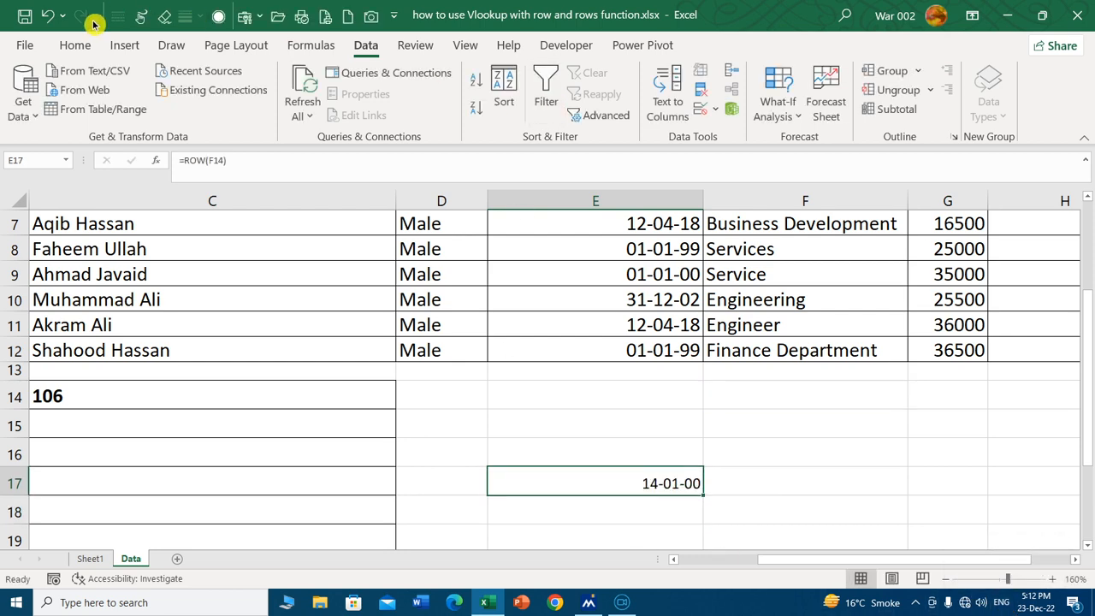
pyautogui.click(76, 46)
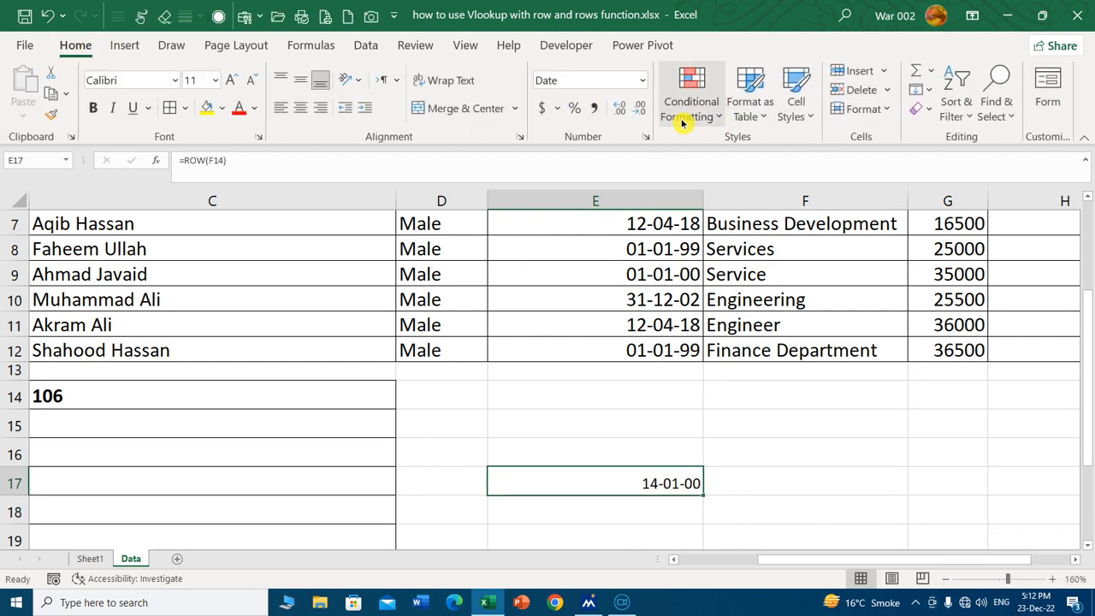
pyautogui.click(642, 79)
pyautogui.click(588, 121)
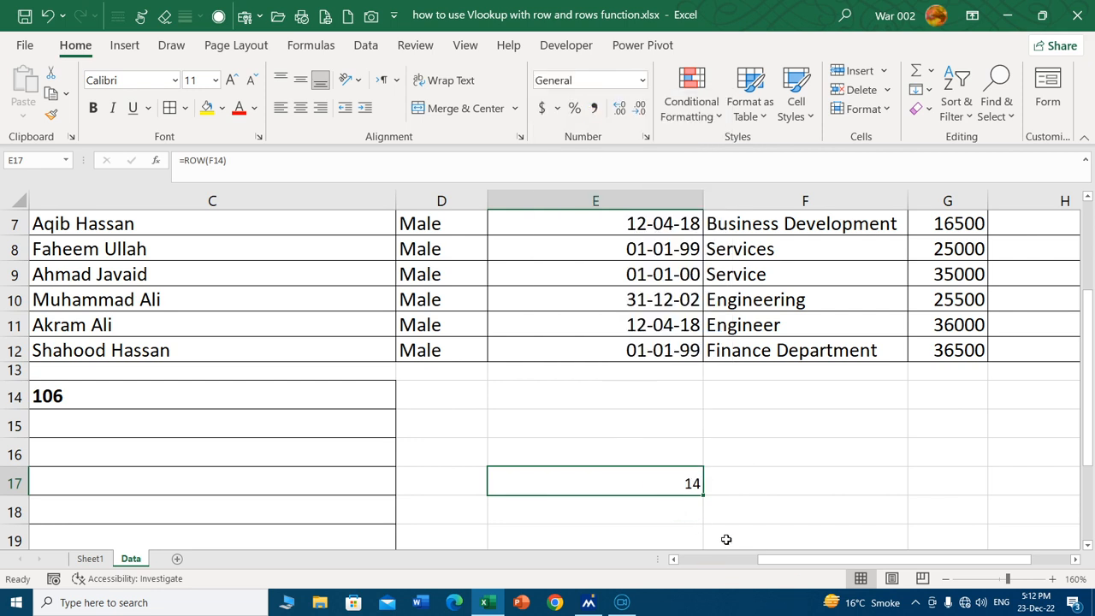
# Inspect the ROW formula in E17 and the cell in column F that it references.
pyautogui.doubleClick(662, 485)
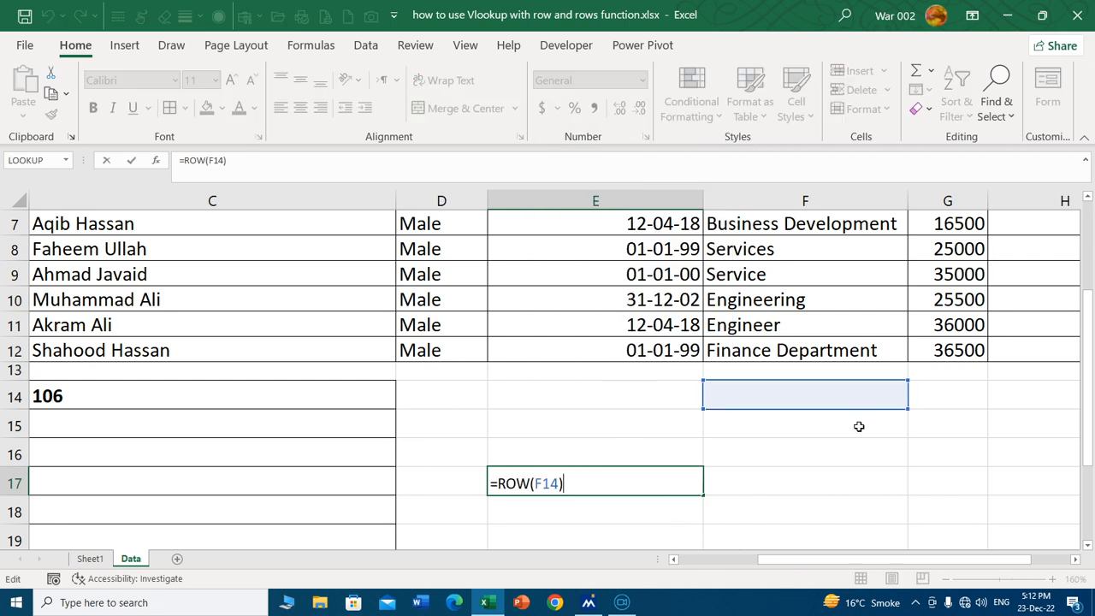
pyautogui.click(812, 389)
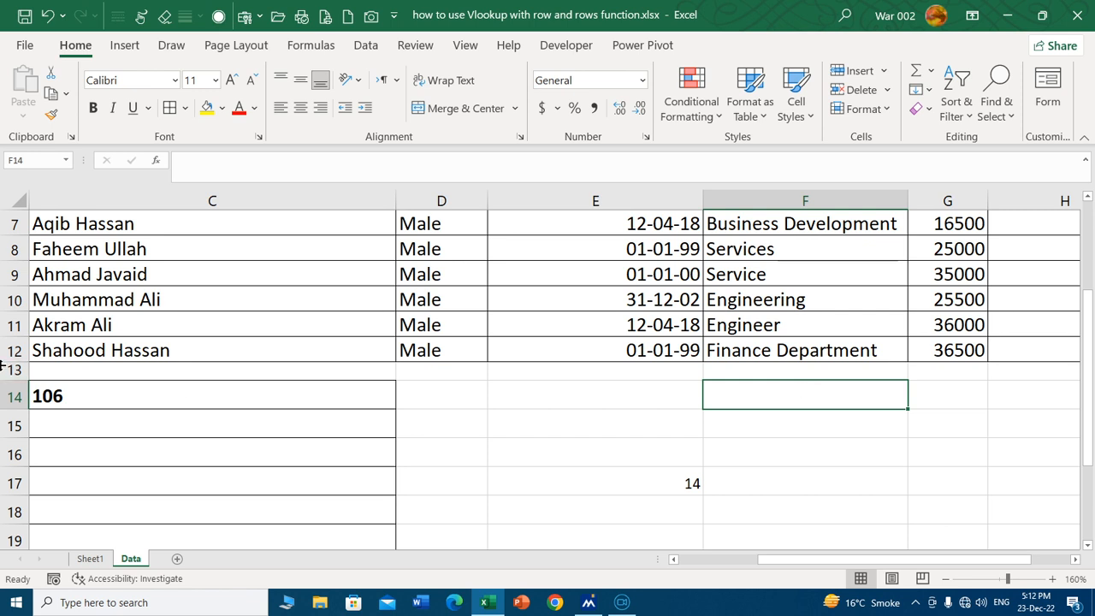
pyautogui.click(682, 484)
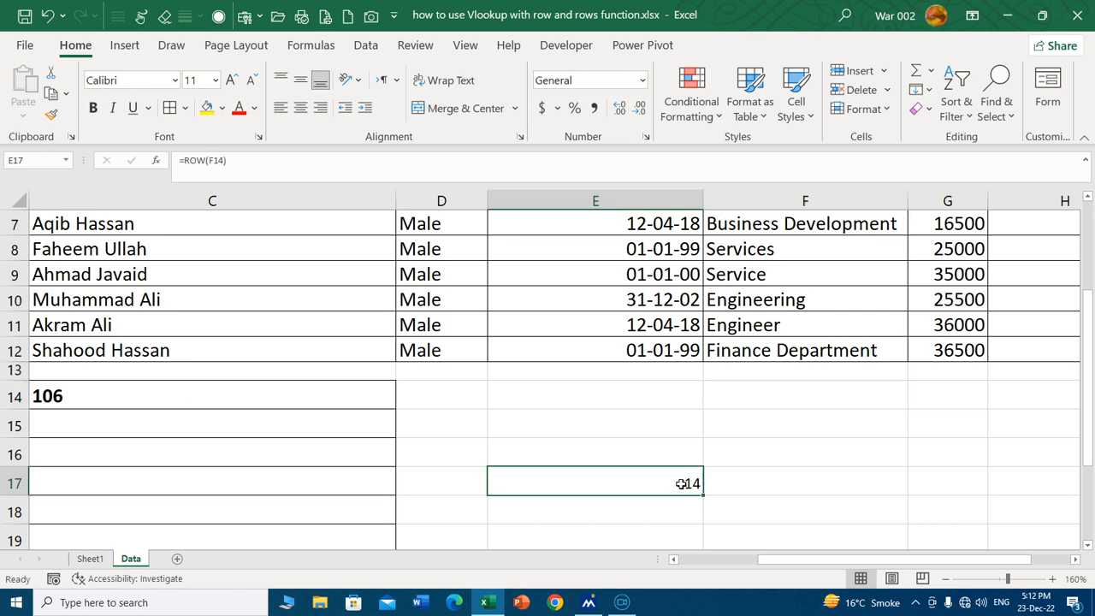
pyautogui.doubleClick(675, 484)
pyautogui.click(827, 425)
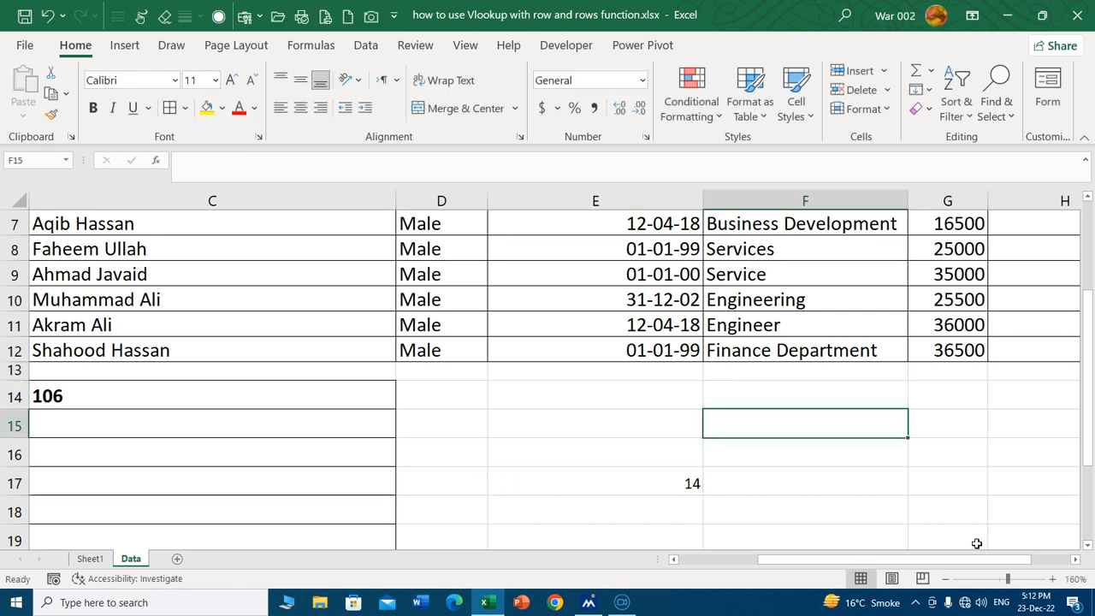
# Change the reference in E17's ROW formula to F15.
pyautogui.click(695, 484)
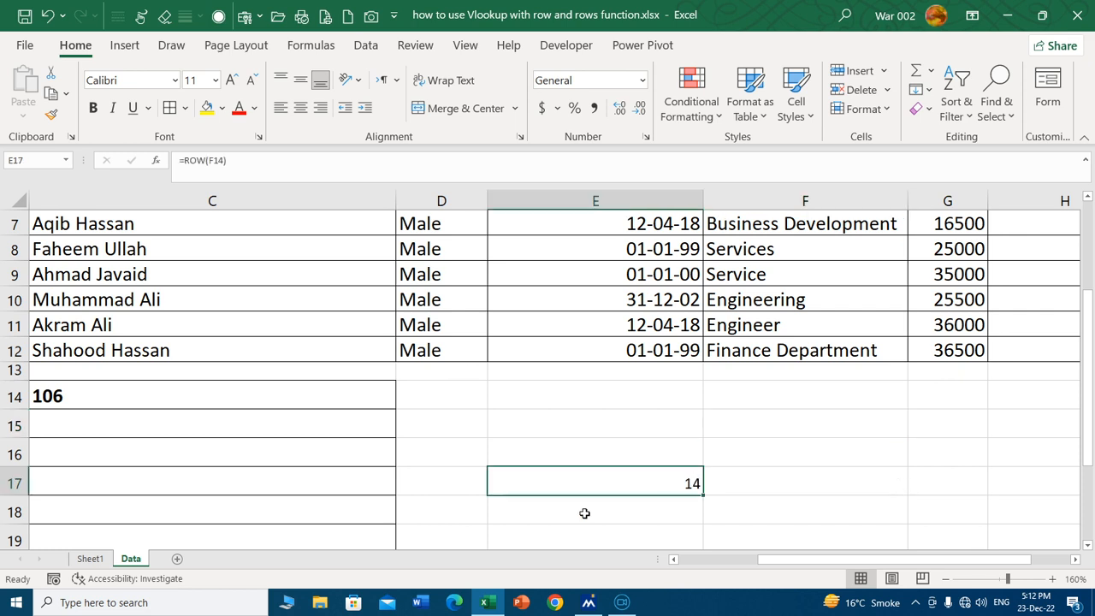
pyautogui.doubleClick(615, 485)
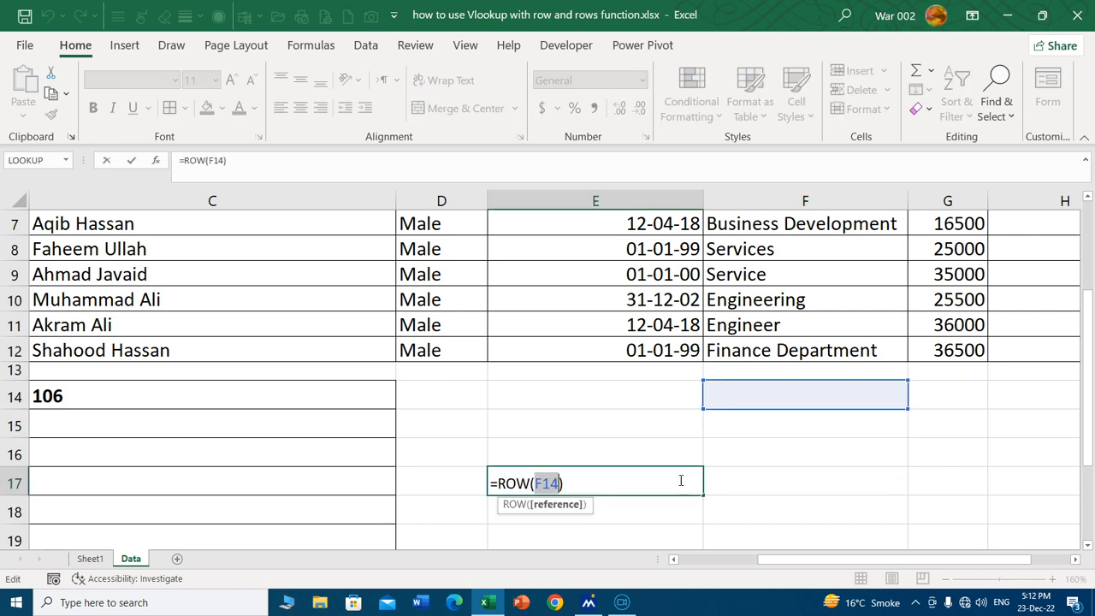
pyautogui.click(785, 428)
pyautogui.press('Return')
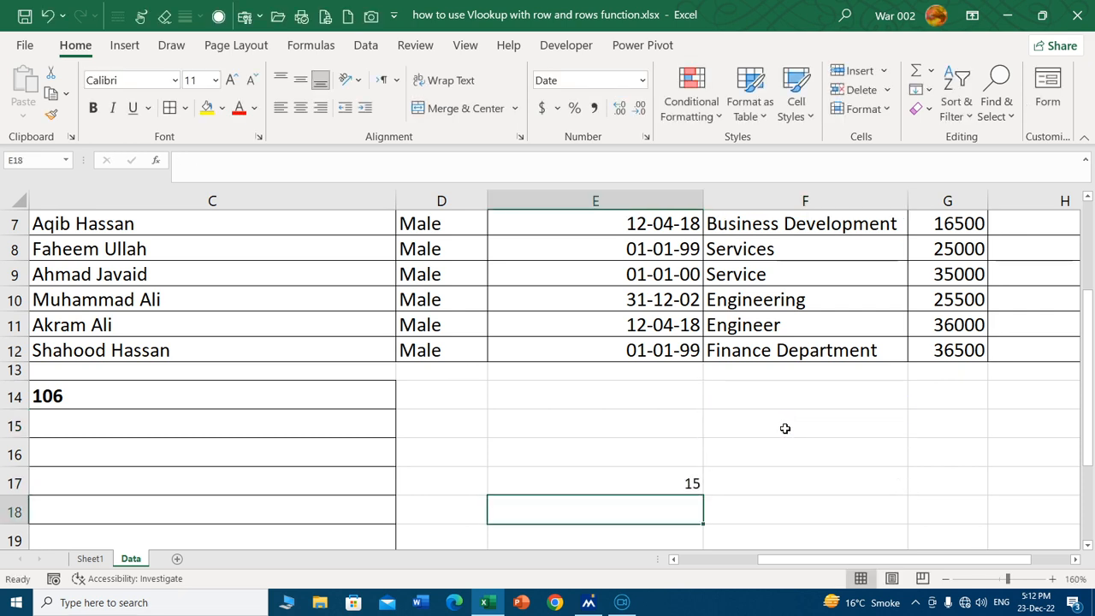
# Replace the ROW function in E17 with ROWS, keeping the reference F15.
pyautogui.click(689, 484)
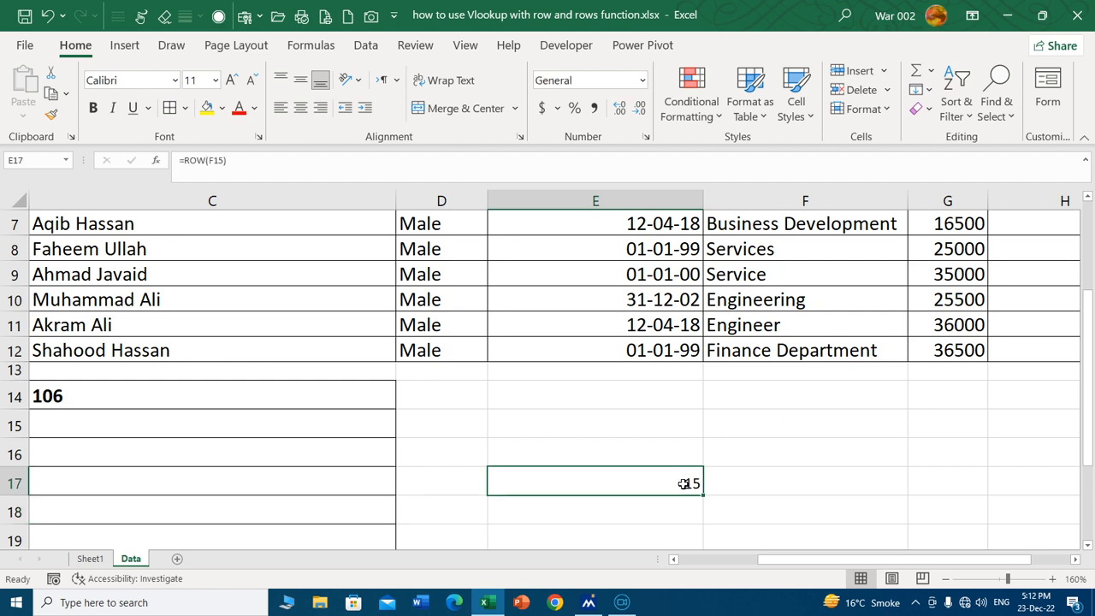
pyautogui.doubleClick(641, 489)
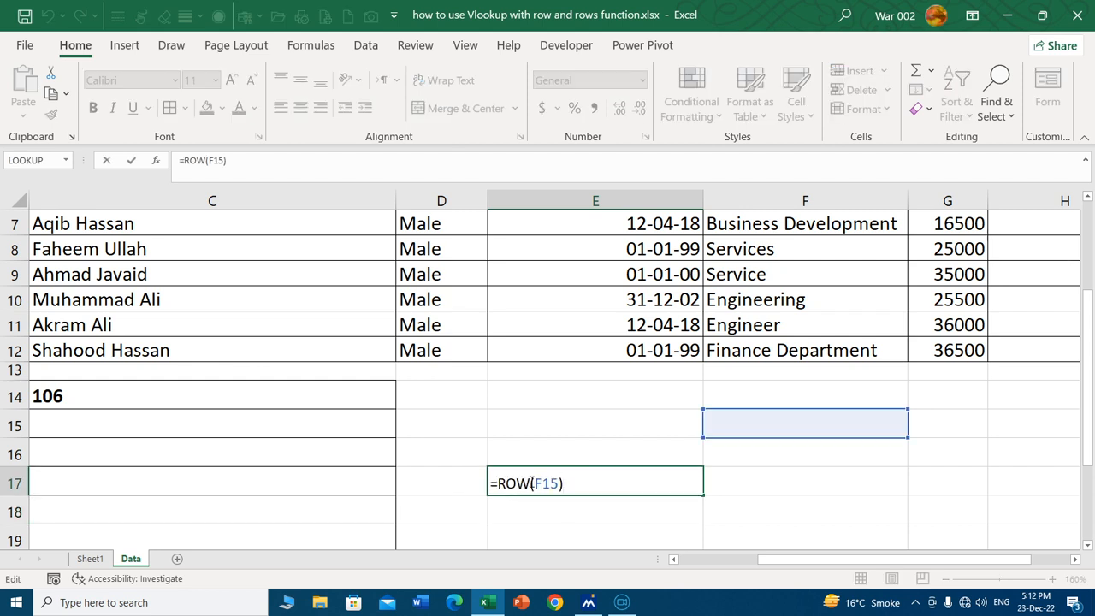
pyautogui.write('s')
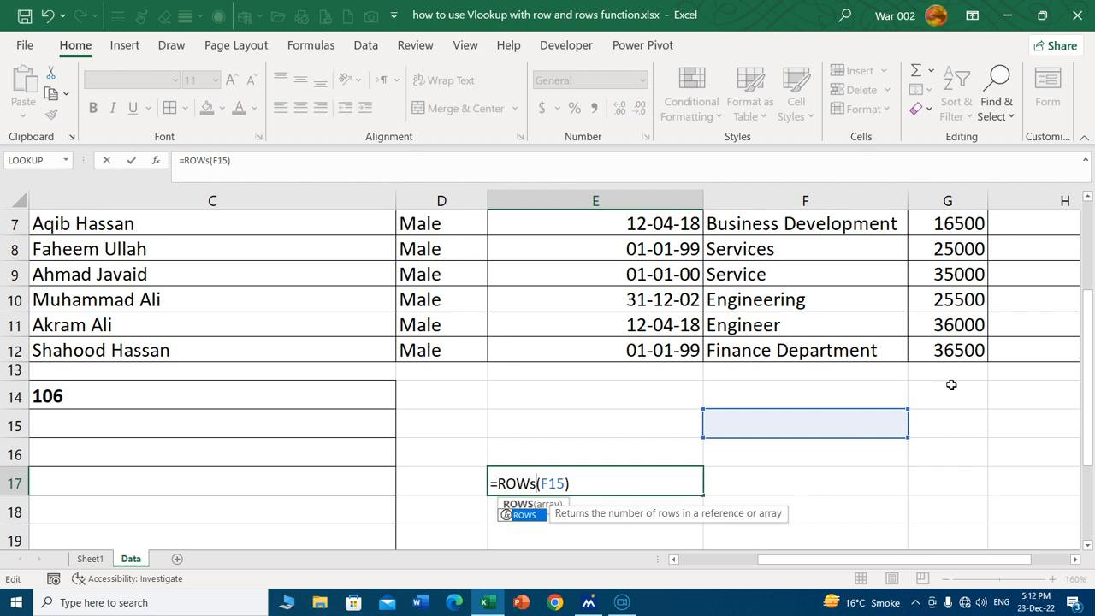
pyautogui.moveTo(867, 391); pyautogui.dragTo(813, 529)
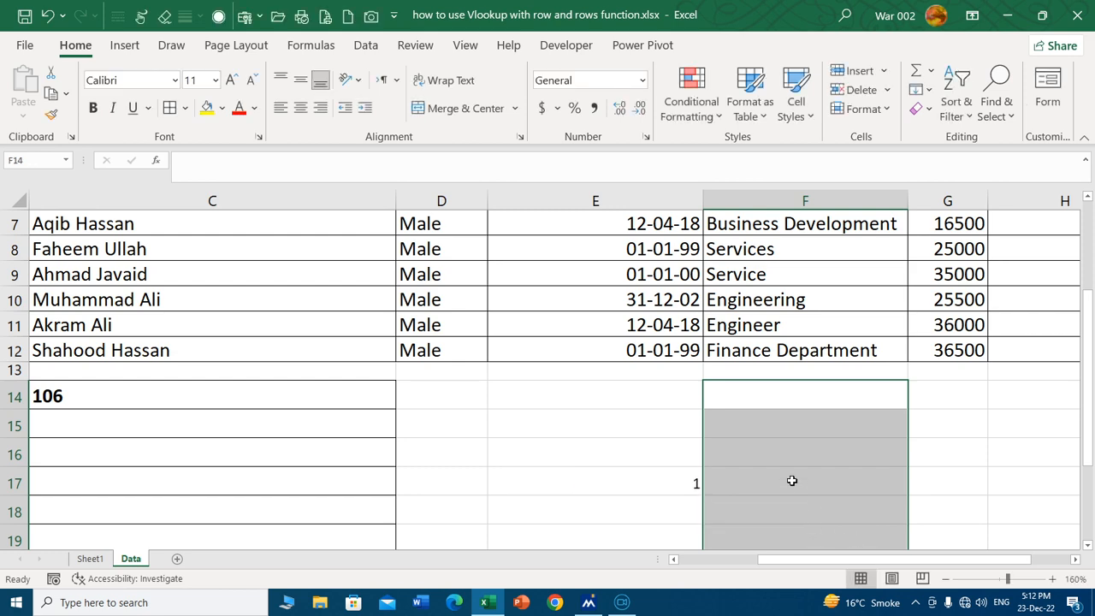
# Expand the array in E17's ROWS formula to the range F15:F21.
pyautogui.scroll(-1, 787, 479)
pyautogui.doubleClick(667, 406)
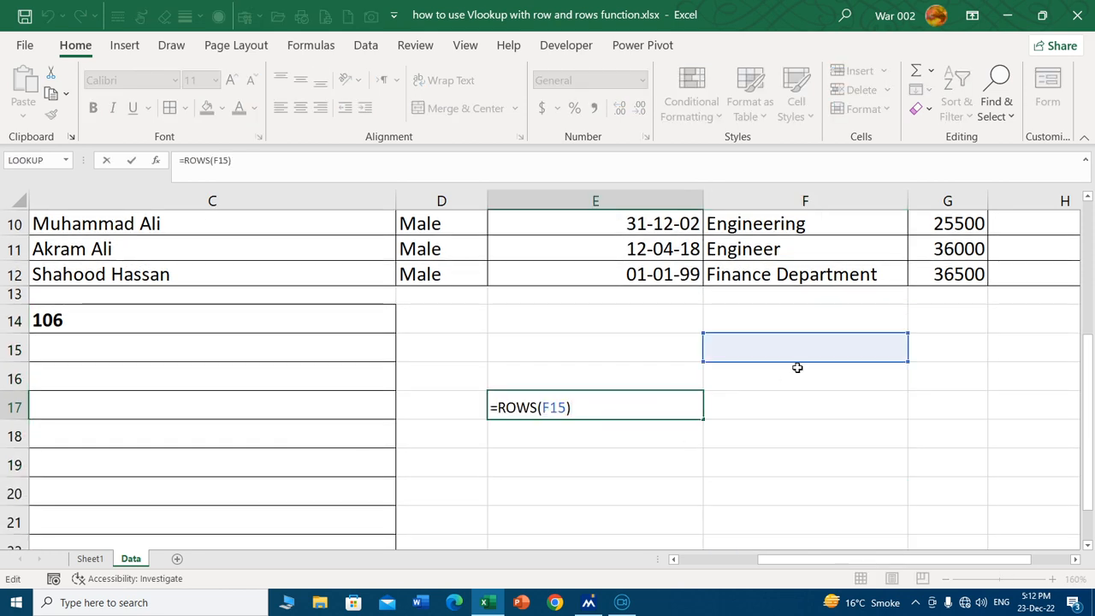
pyautogui.click(558, 404)
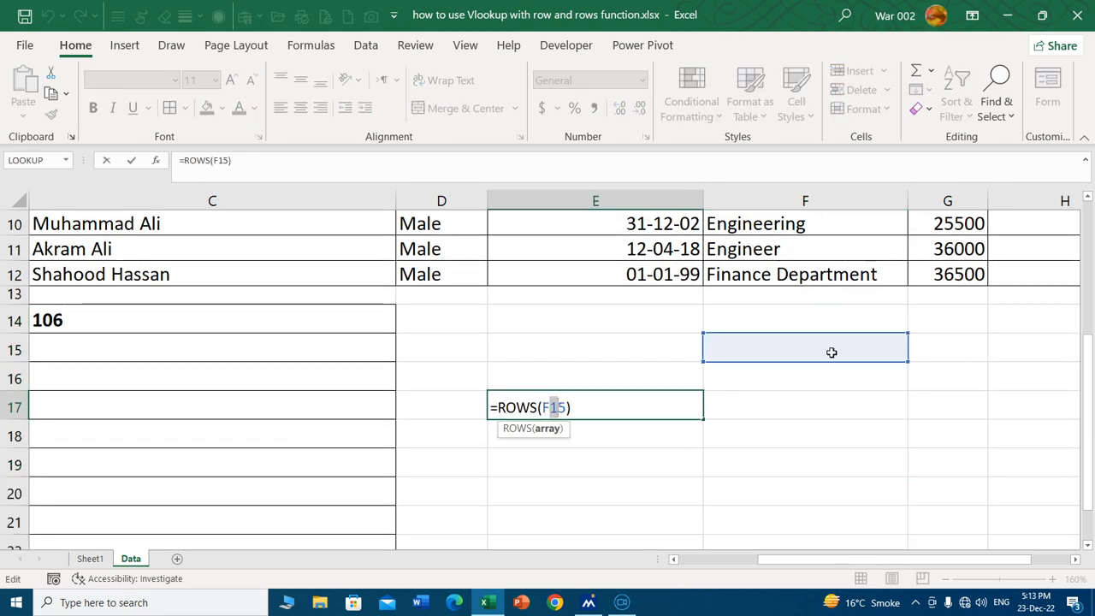
pyautogui.doubleClick(553, 407)
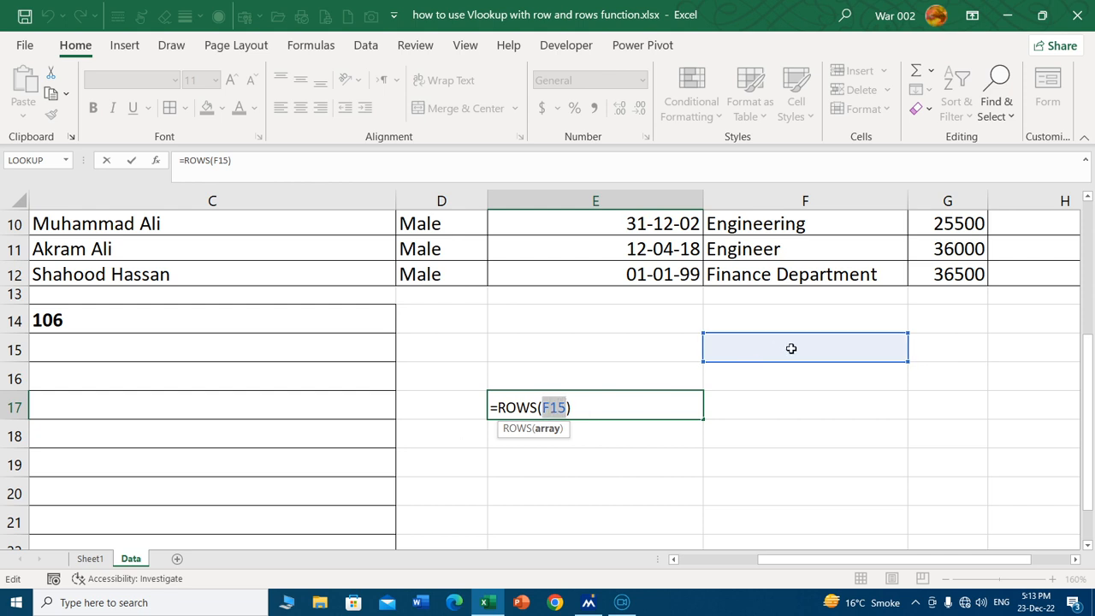
pyautogui.moveTo(792, 347); pyautogui.dragTo(829, 514)
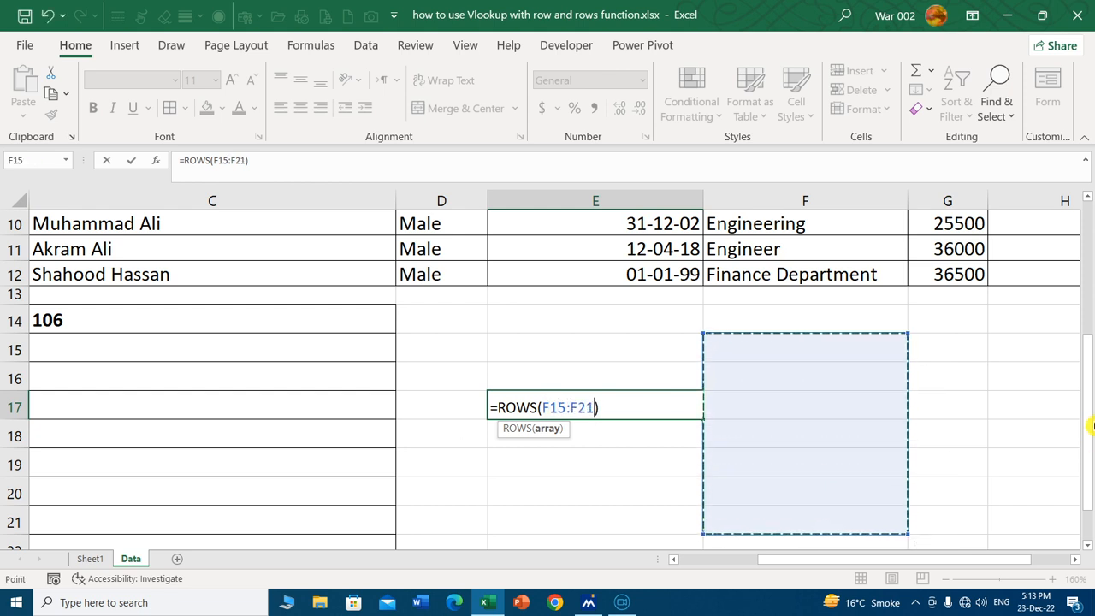
pyautogui.press('Return')
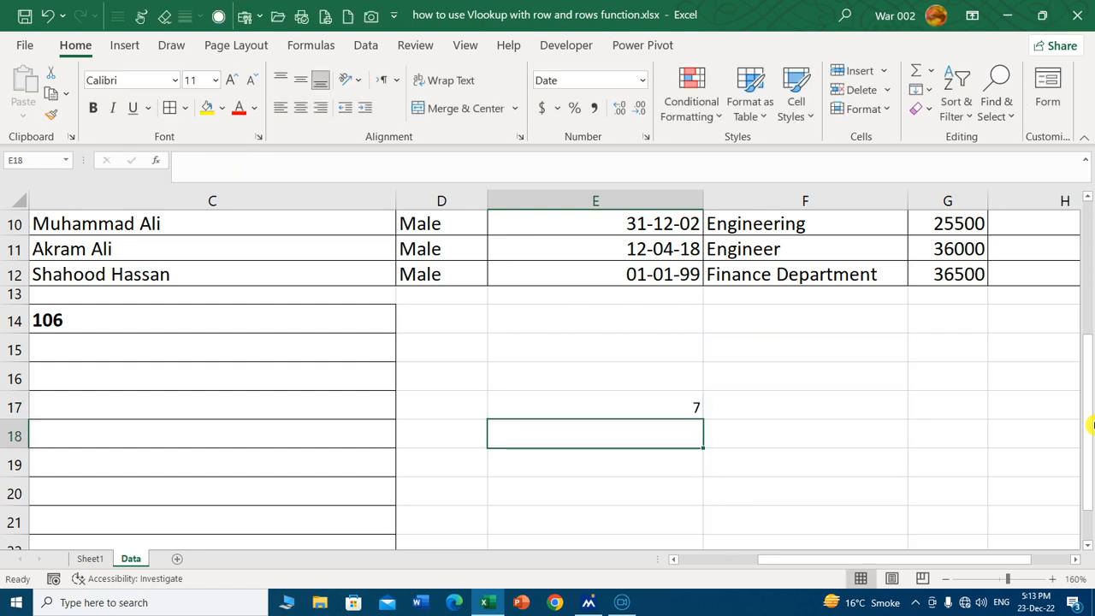
# Check the range in E17's ROWS formula and delete the test formula from the cell.
pyautogui.doubleClick(685, 408)
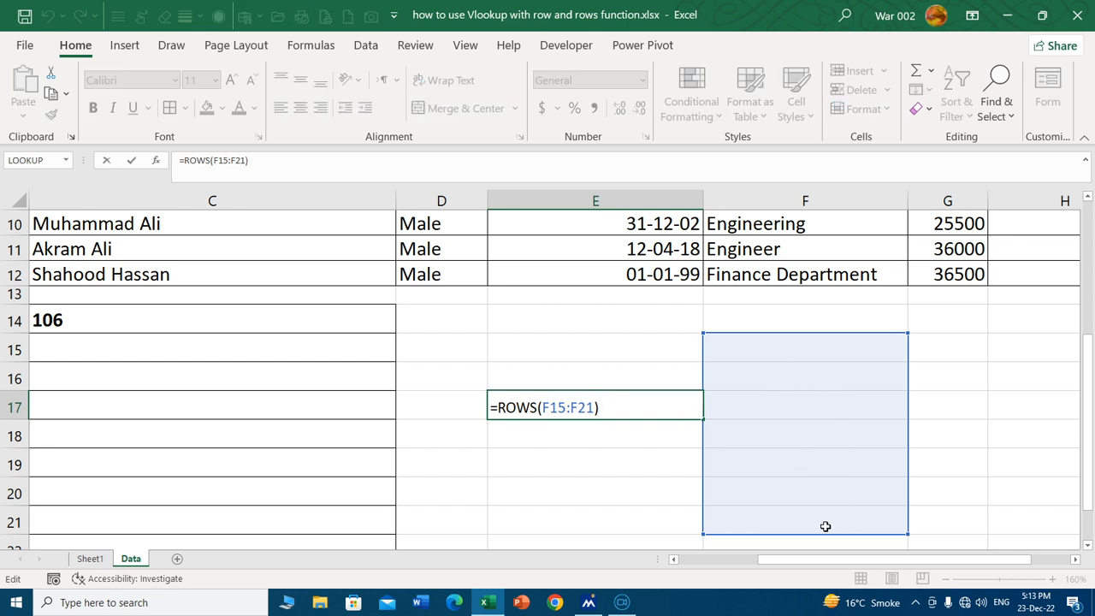
pyautogui.press('Escape')
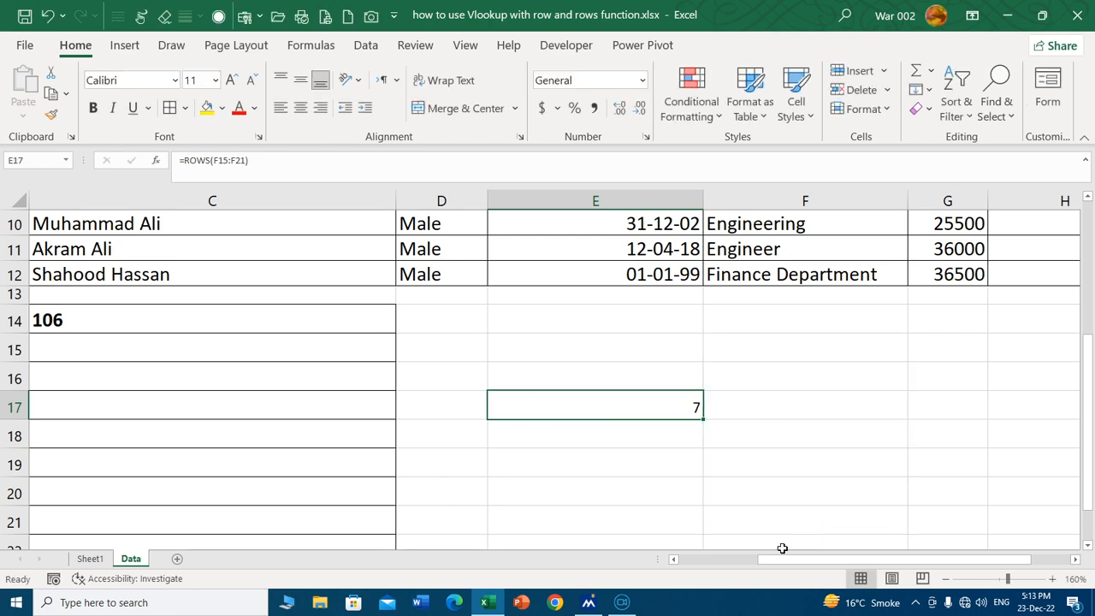
pyautogui.press('Delete')
# Start a VLOOKUP formula in C15 beside Name of Employee with the absolute lookup value $C$14.
pyautogui.keyDown('ctrl'); pyautogui.scroll(-1, 727, 416); pyautogui.keyUp('ctrl')
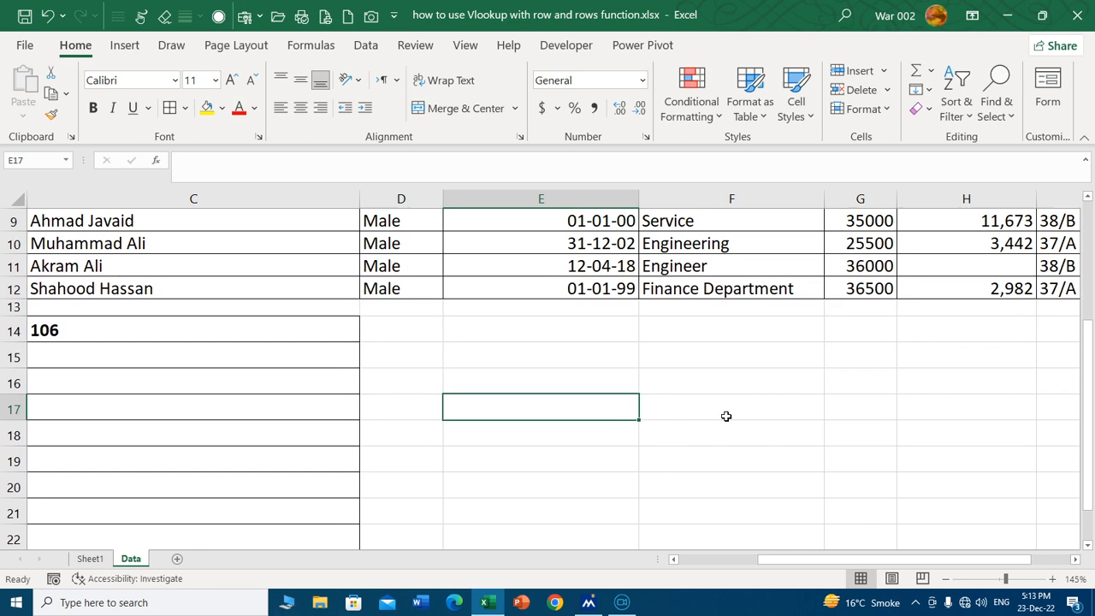
pyautogui.click(705, 560)
pyautogui.keyDown('ctrl'); pyautogui.scroll(-2, 819, 413); pyautogui.keyUp('ctrl')
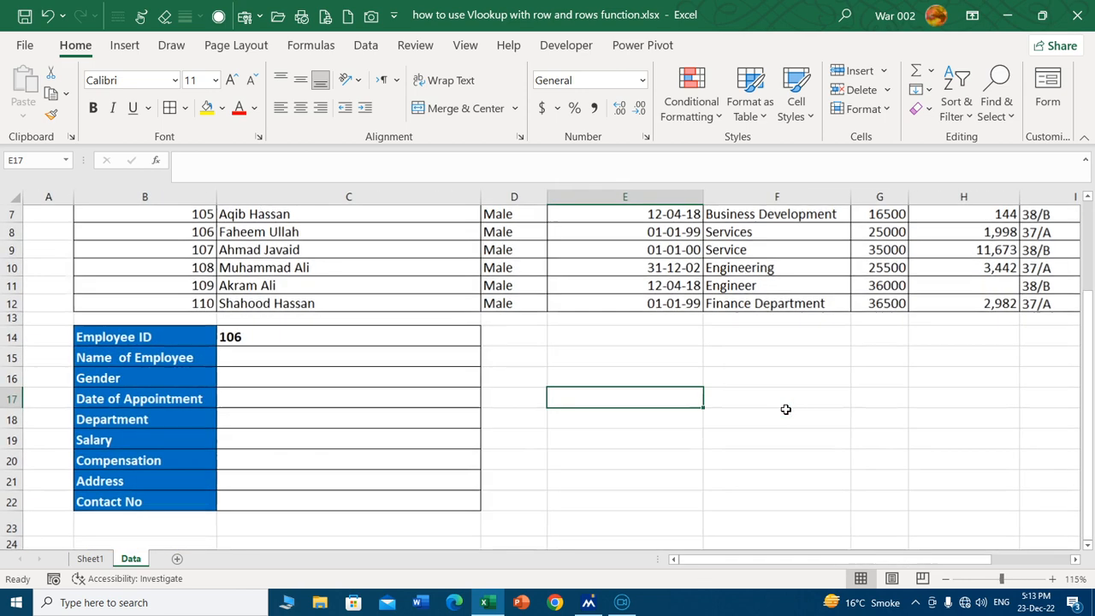
pyautogui.click(447, 414)
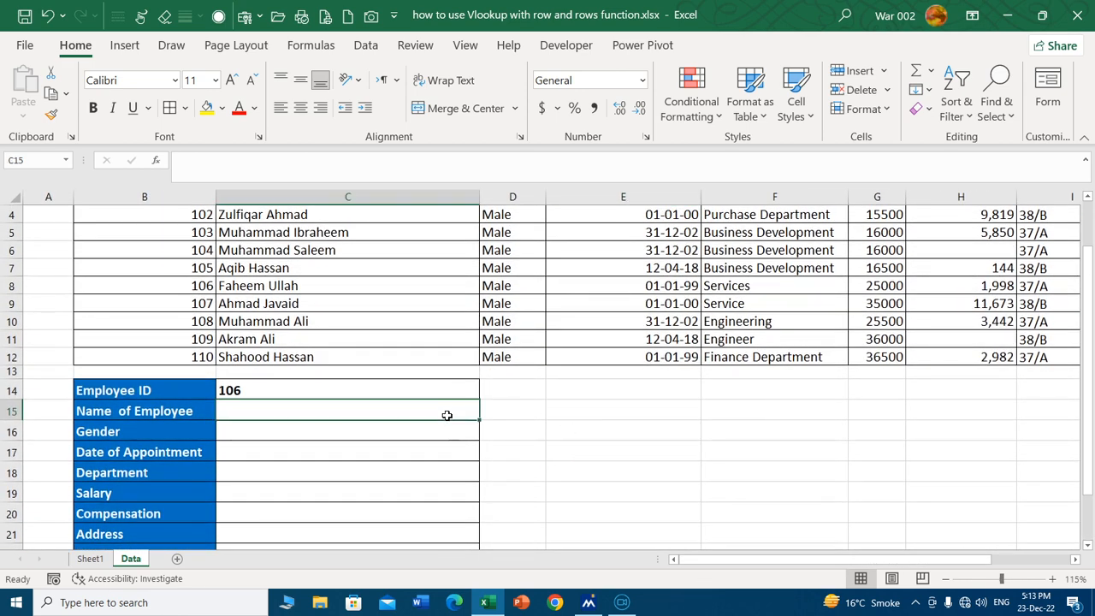
pyautogui.write('=')
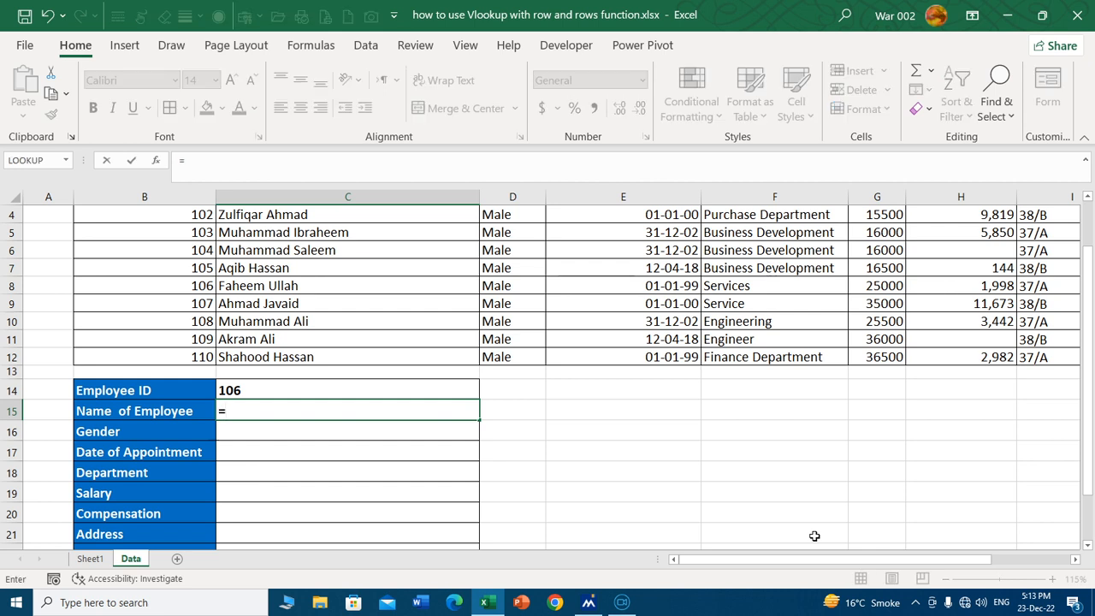
pyautogui.write('vlo')
pyautogui.press('Tab')
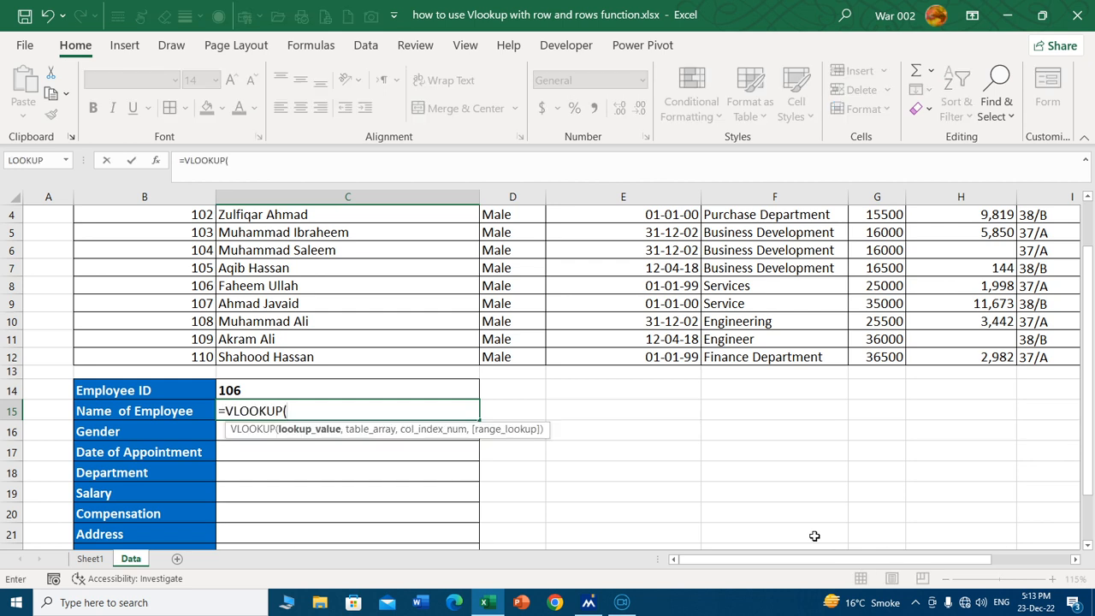
pyautogui.click(380, 390)
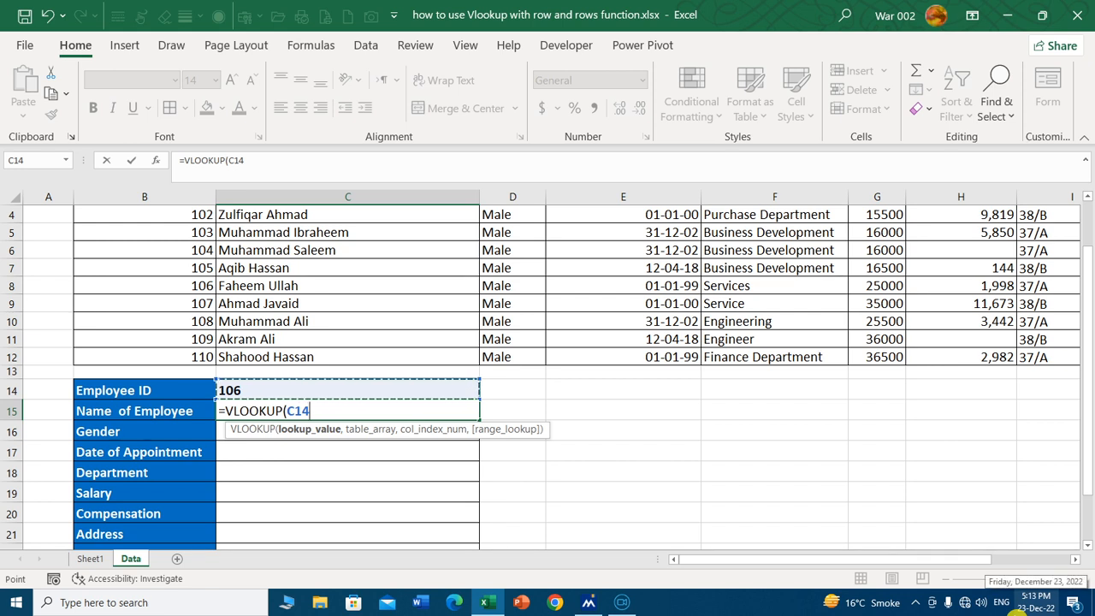
pyautogui.press('F4')
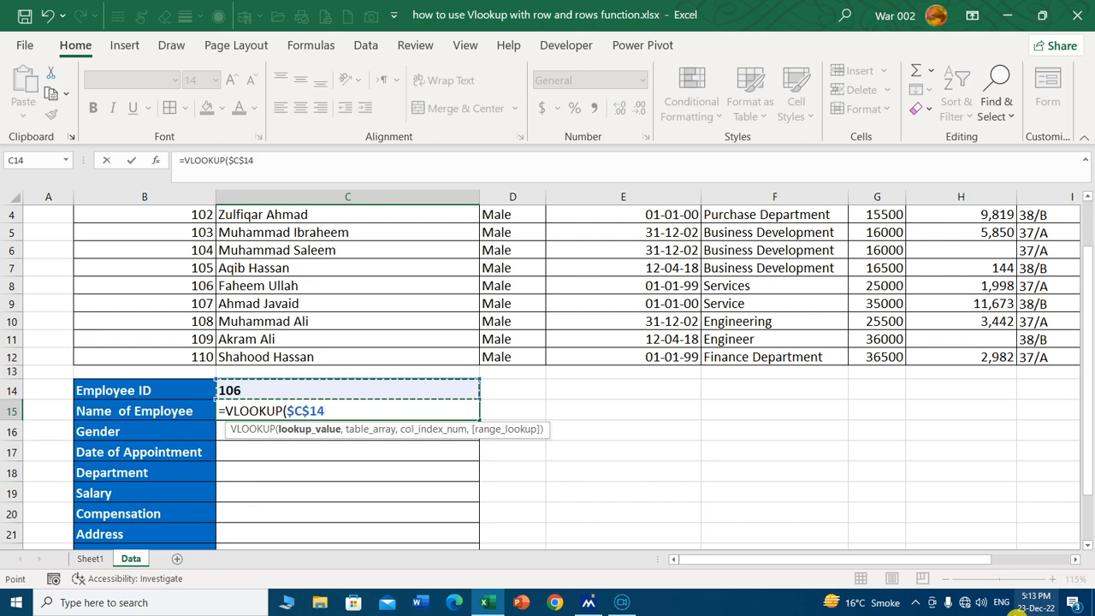
pyautogui.write(',')
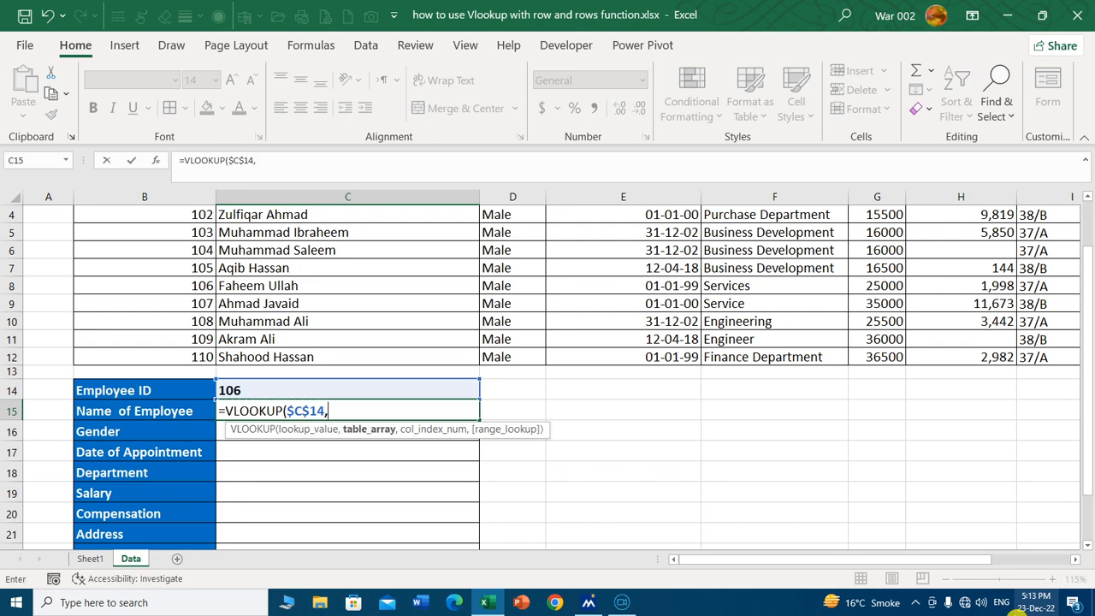
# Set the table array of C15's VLOOKUP to the absolute range $B$3:$J$12.
pyautogui.scroll(1, 758, 420)
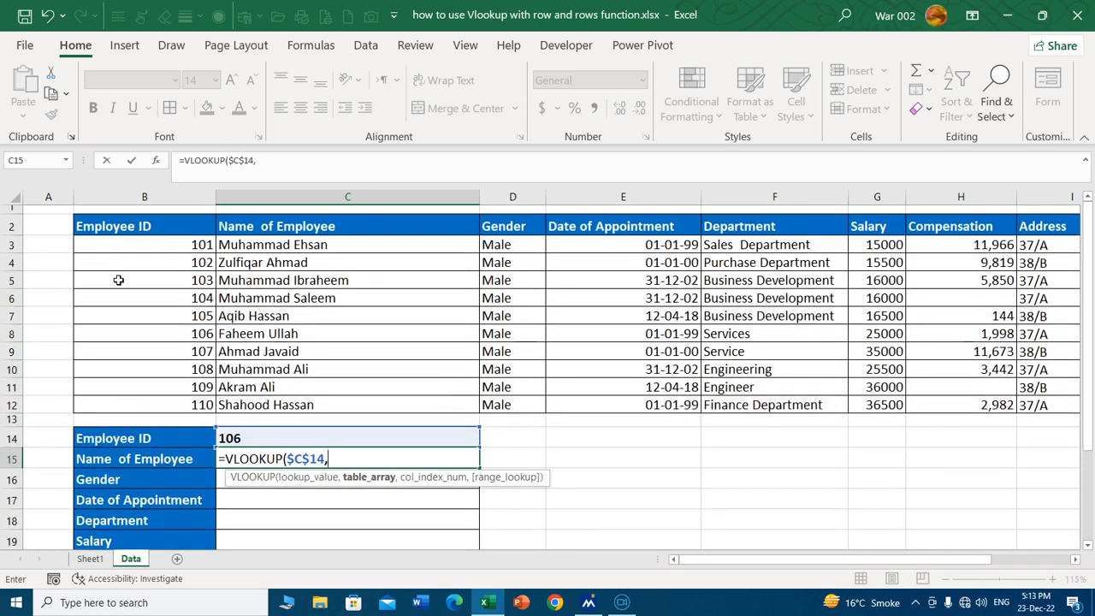
pyautogui.moveTo(134, 247); pyautogui.dragTo(972, 401)
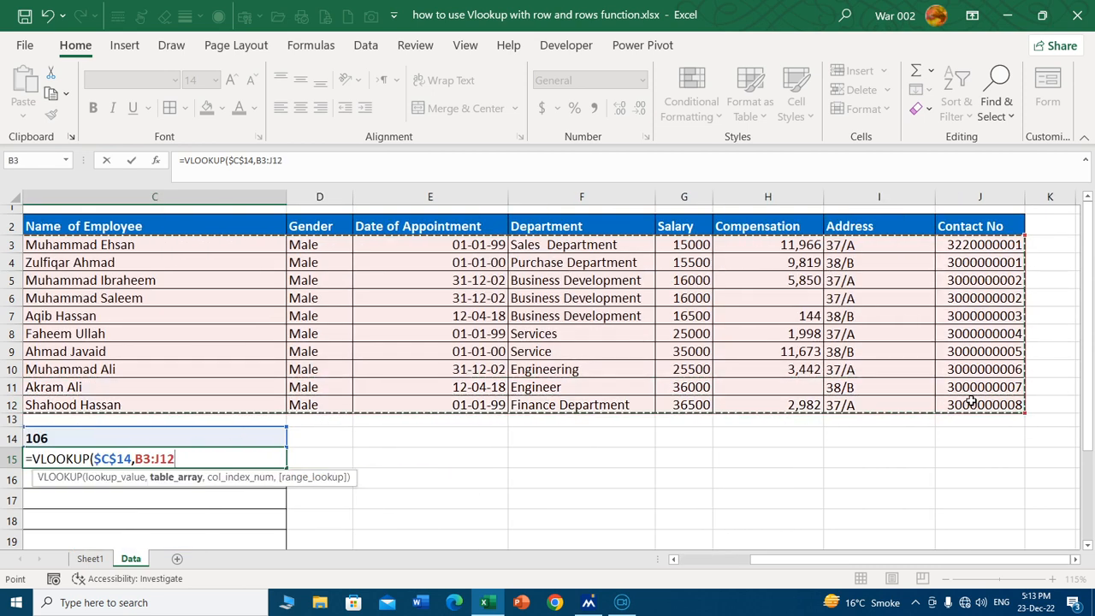
pyautogui.click(710, 560)
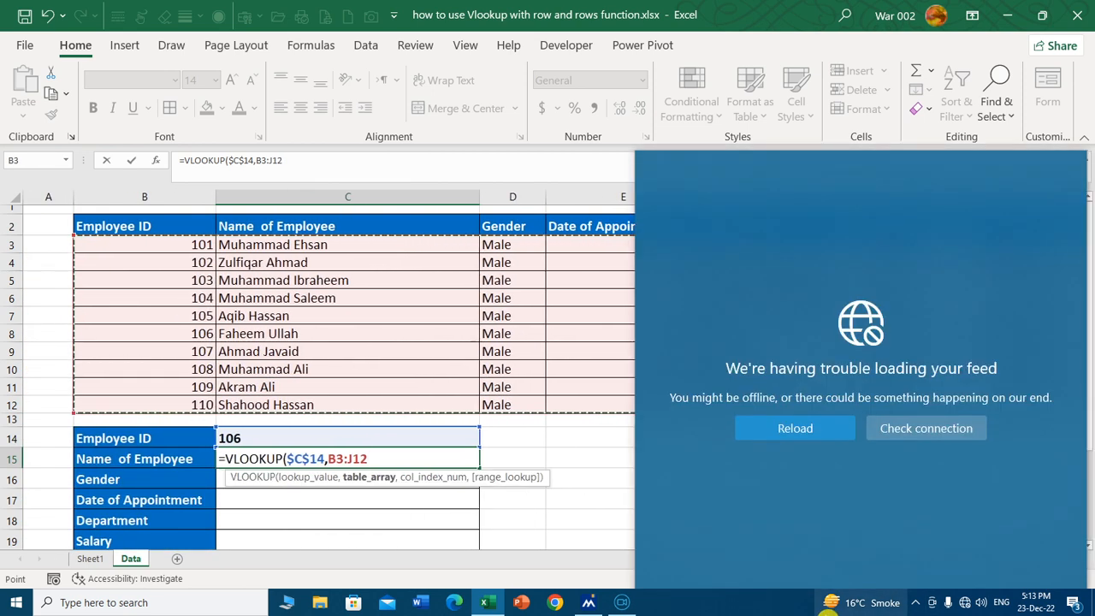
pyautogui.press('F4')
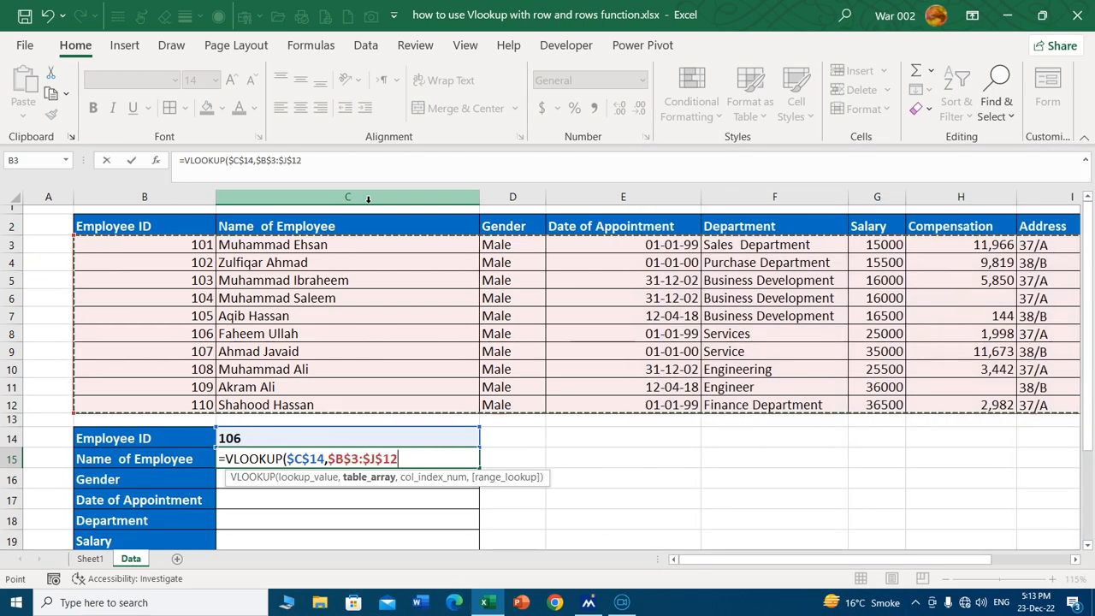
pyautogui.write(',')
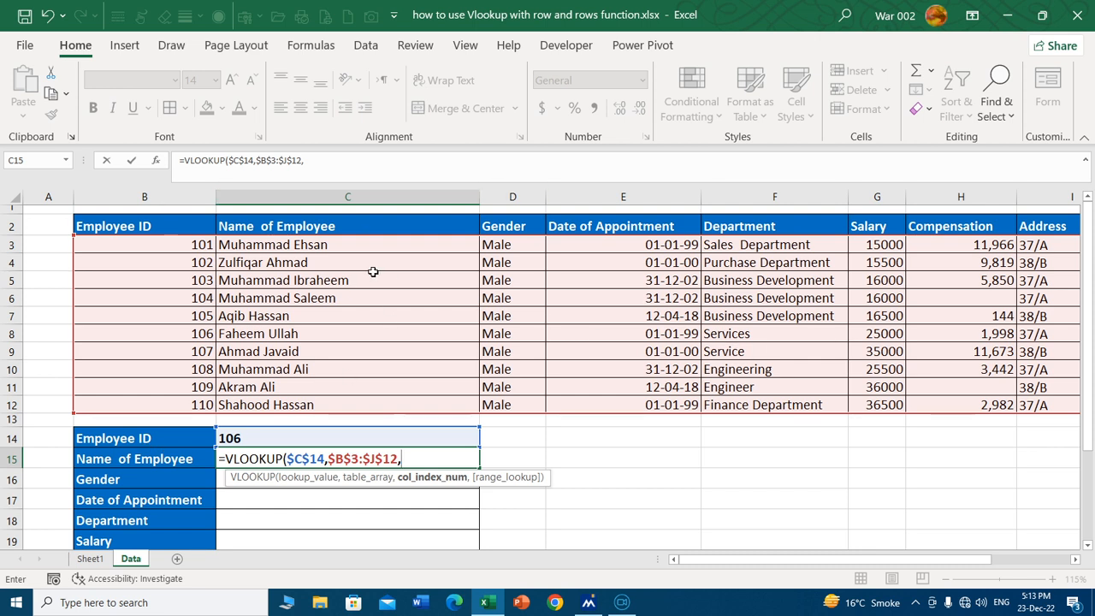
# Complete C15's VLOOKUP with column index 2 and exact match 0.
pyautogui.write('2,')
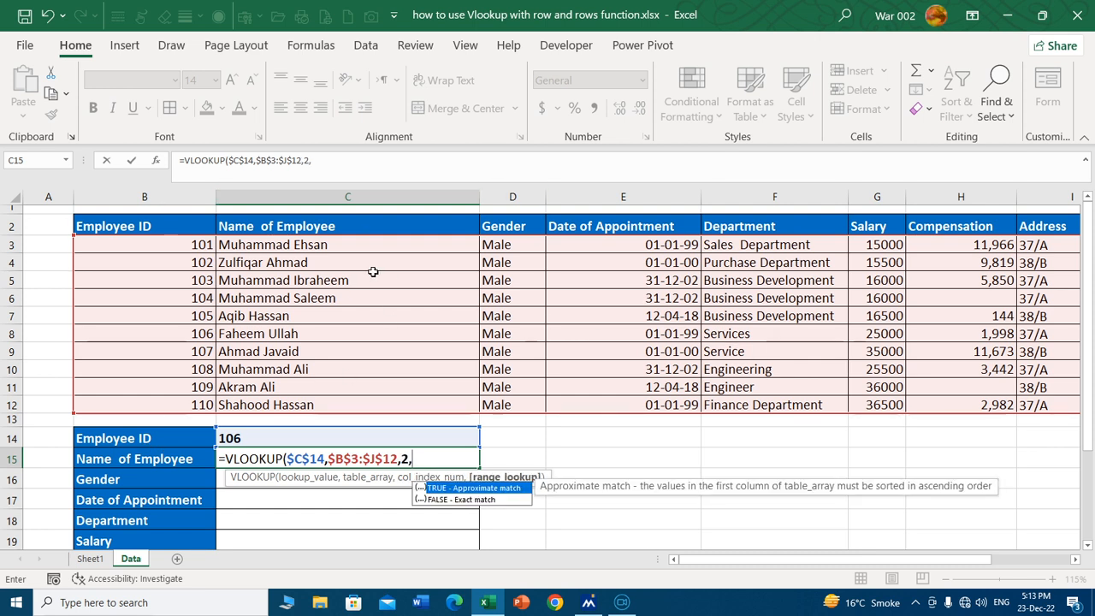
pyautogui.write('0)')
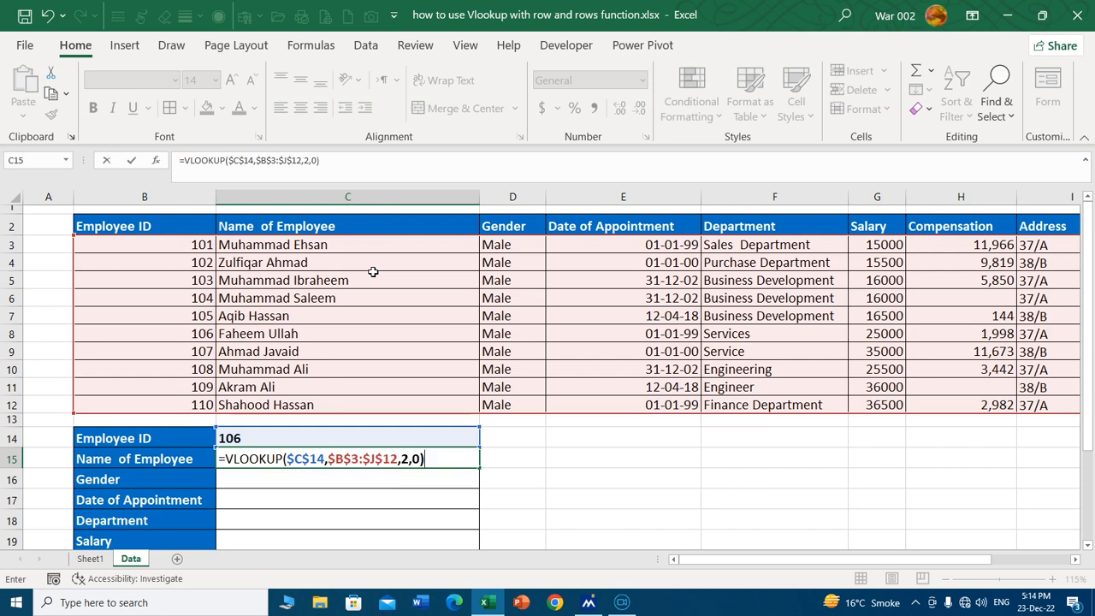
pyautogui.press('Return')
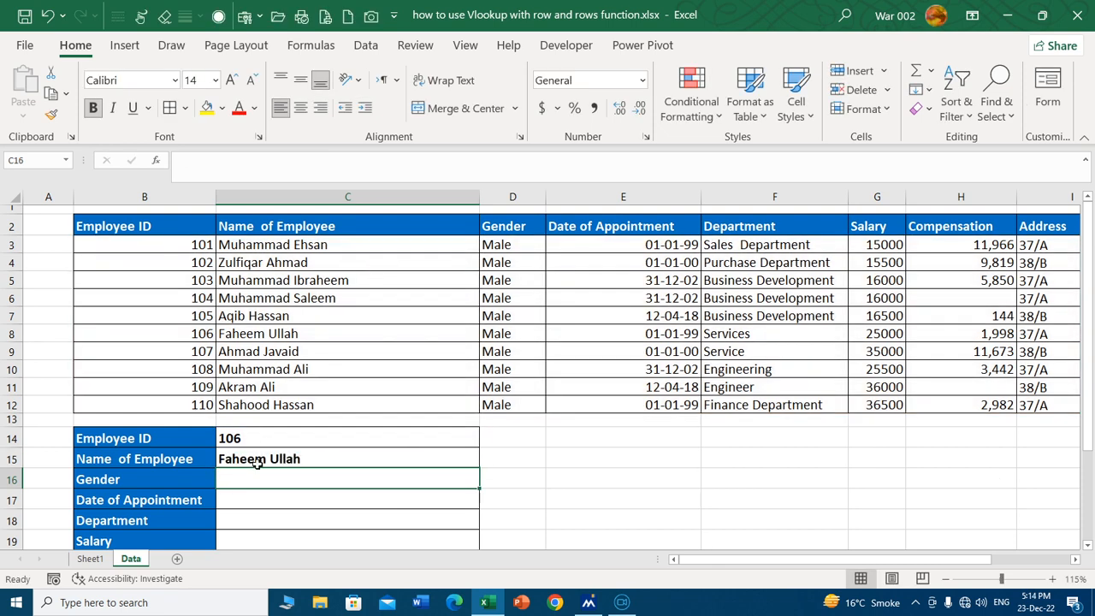
# Fill the VLOOKUP formula from C15 down through the Contact No row, C22.
pyautogui.click(426, 458)
pyautogui.doubleClick(479, 469)
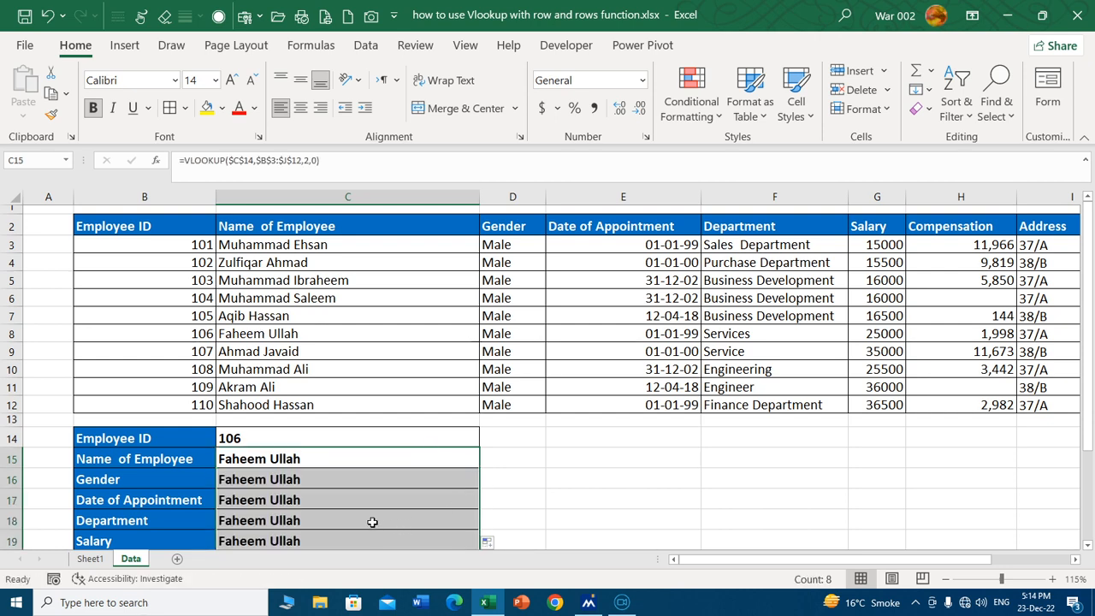
pyautogui.scroll(-2, 372, 522)
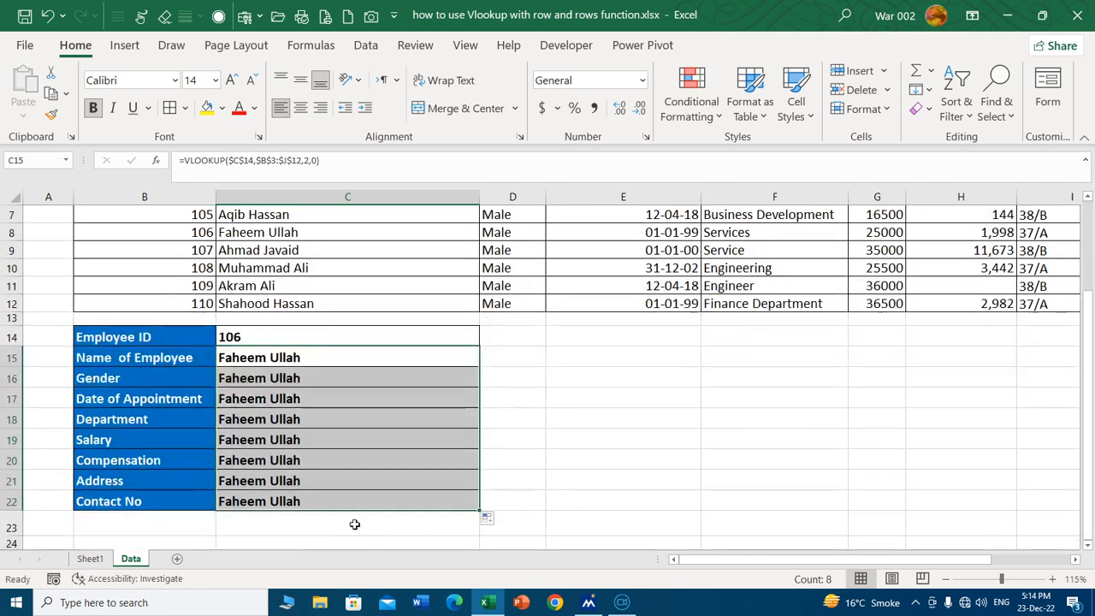
# Inspect the copied VLOOKUP formulas in C16, C17 and C18 without changing them.
pyautogui.doubleClick(291, 379)
pyautogui.press('Escape')
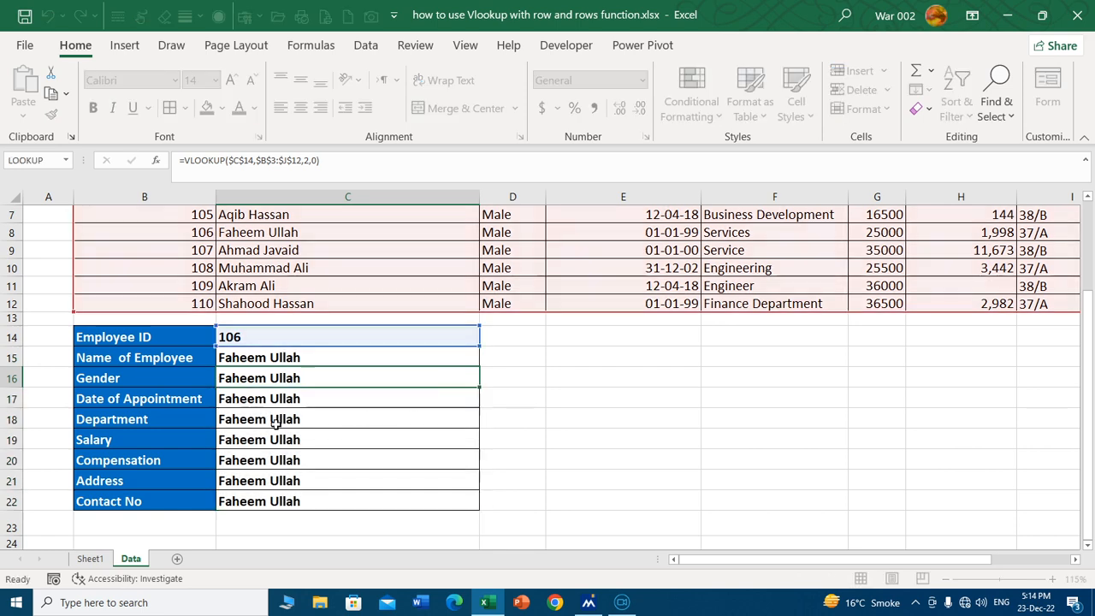
pyautogui.doubleClick(283, 399)
pyautogui.press('Escape')
pyautogui.doubleClick(280, 419)
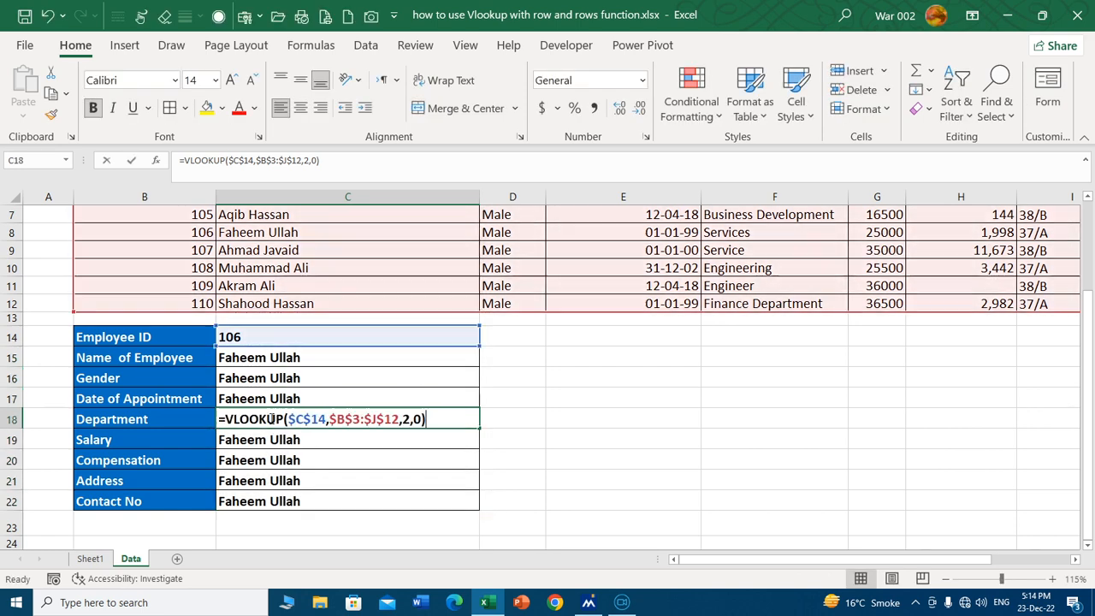
pyautogui.press('Escape')
# Set the column index in the Gender row's VLOOKUP (C16) to 3.
pyautogui.click(286, 379)
pyautogui.doubleClick(286, 378)
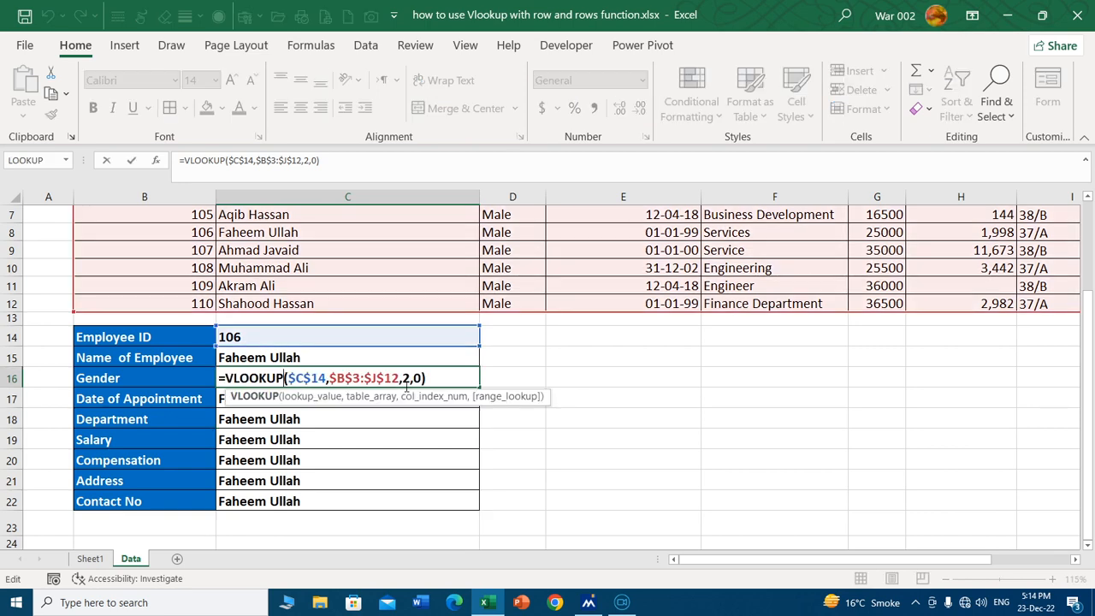
pyautogui.click(407, 377)
pyautogui.press('BackSpace')
pyautogui.write('3')
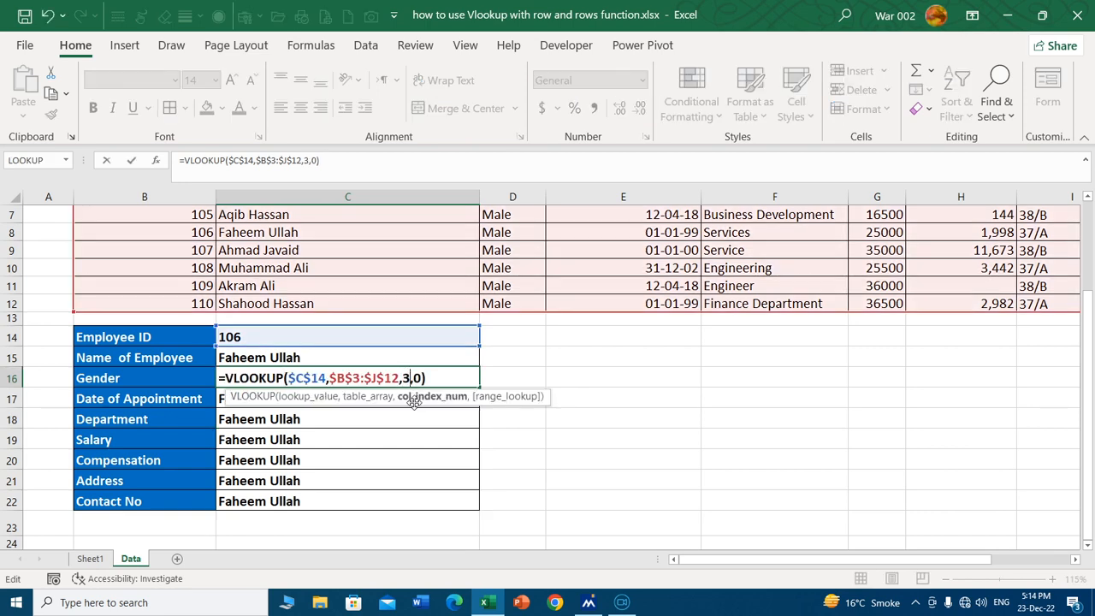
pyautogui.press('Return')
# Set the column index in the Date of Appointment row's VLOOKUP (C17) to 4.
pyautogui.doubleClick(414, 402)
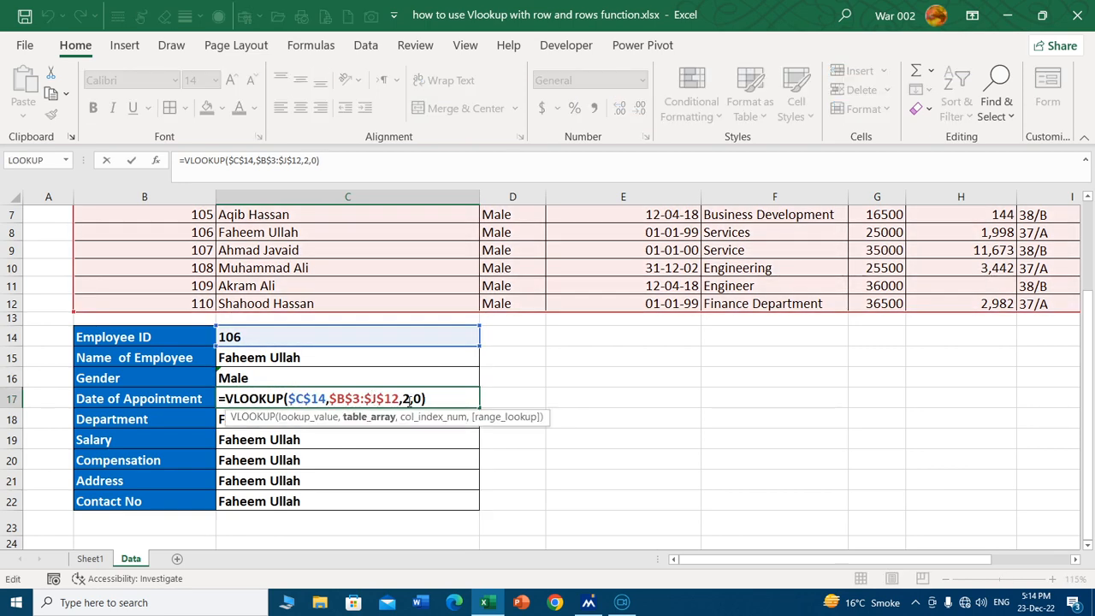
pyautogui.press('BackSpace')
pyautogui.write('4')
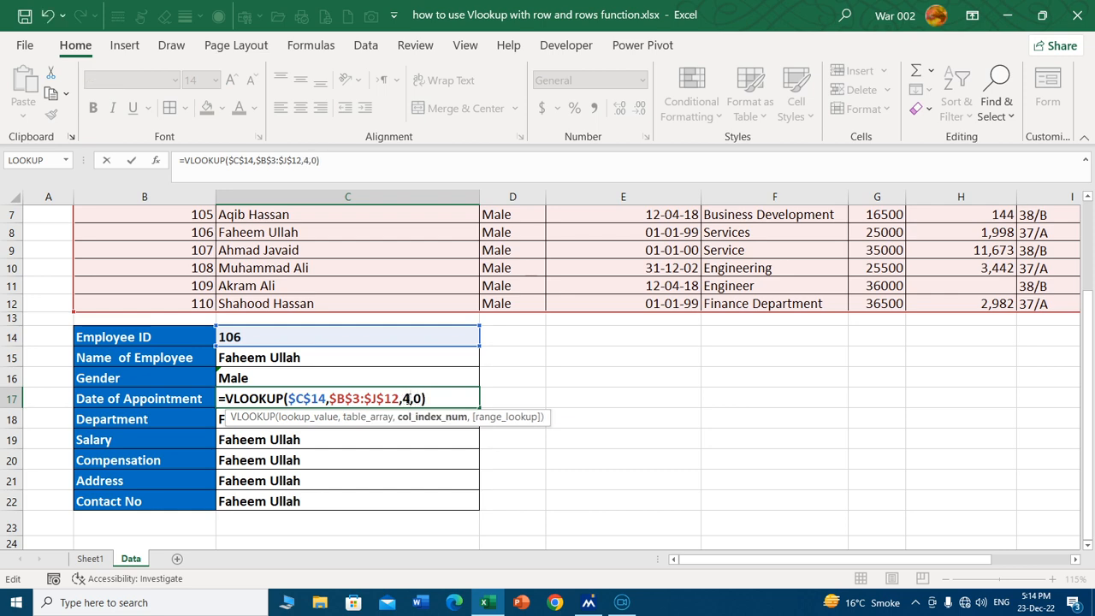
pyautogui.press('Return')
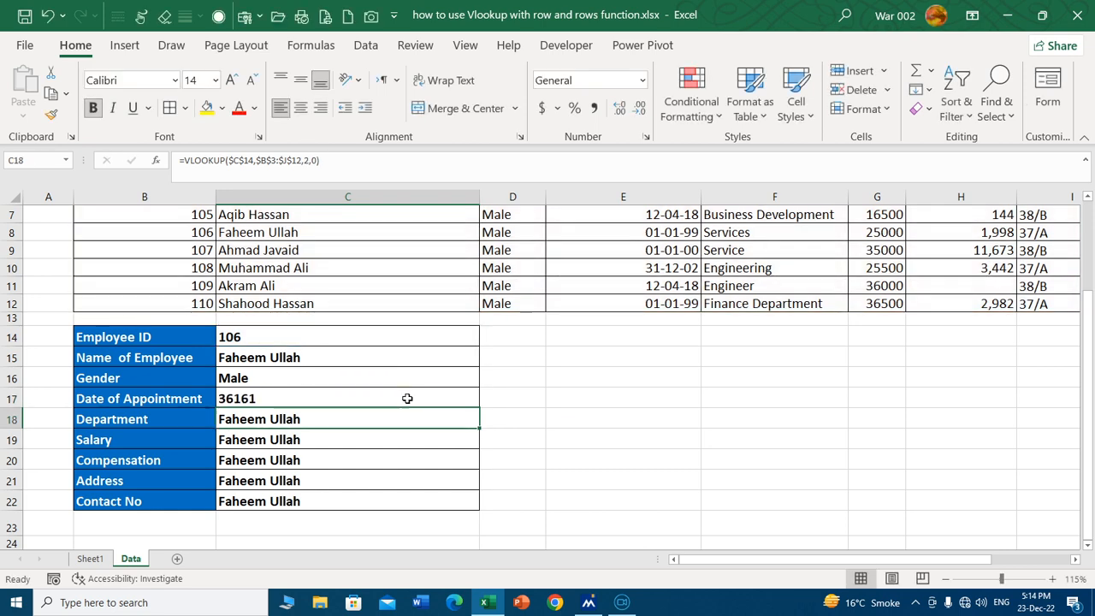
# Set the column index in the Department row's VLOOKUP (C18) to 5.
pyautogui.doubleClick(343, 419)
pyautogui.click(408, 419)
pyautogui.press('BackSpace')
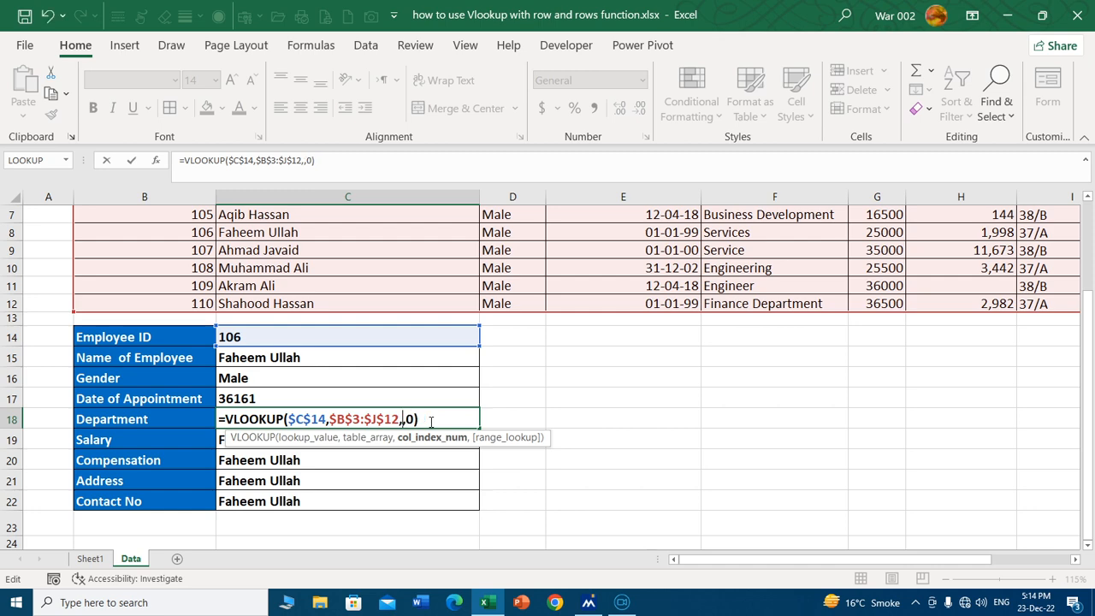
pyautogui.write('5')
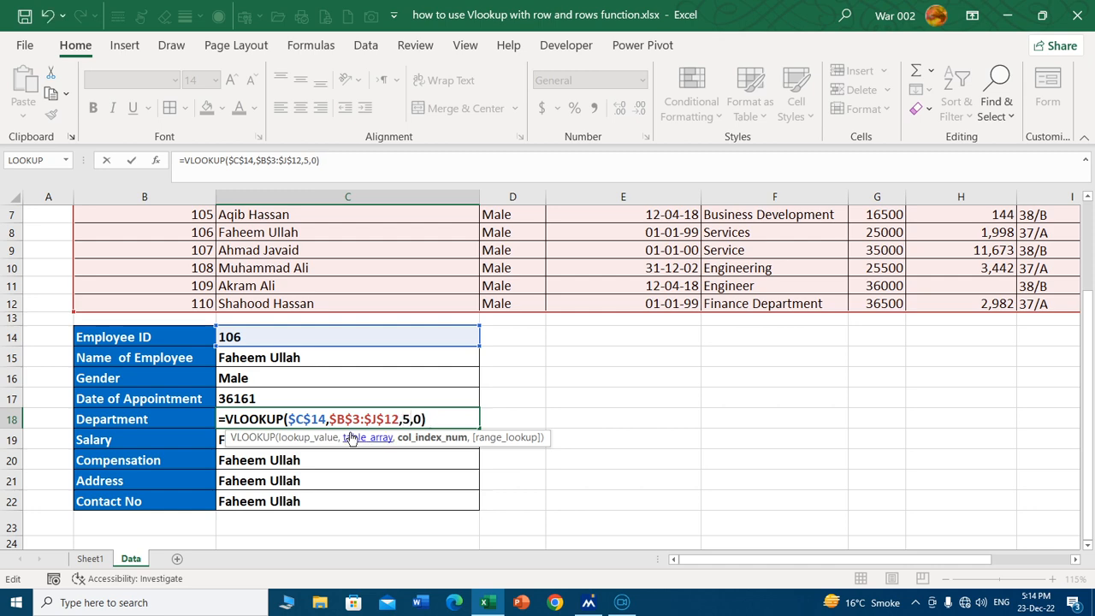
pyautogui.moveTo(1091, 315); pyautogui.dragTo(1091, 256)
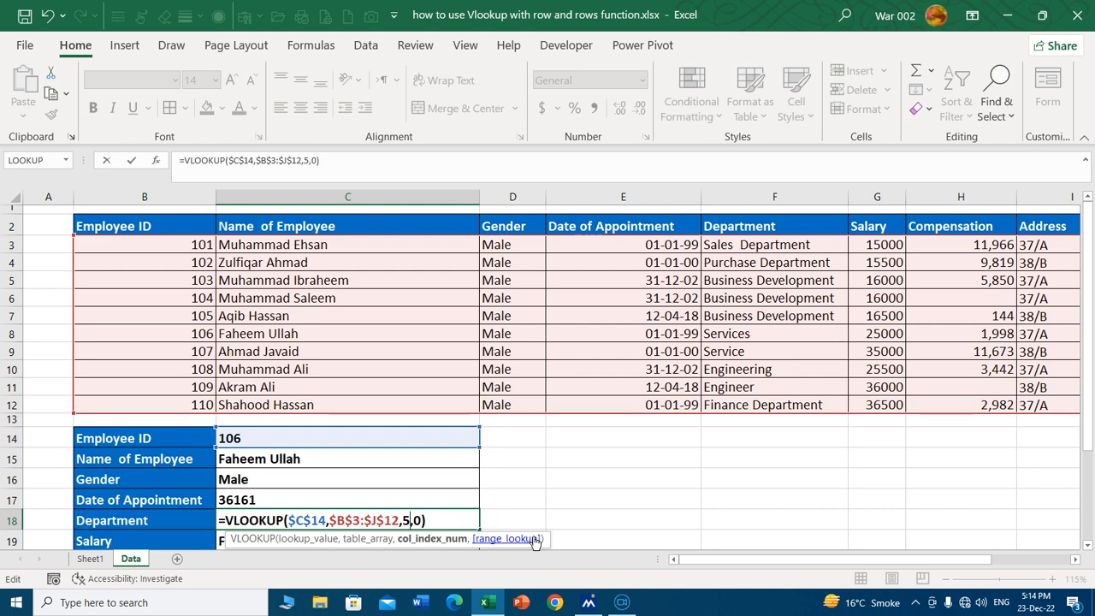
pyautogui.press('Return')
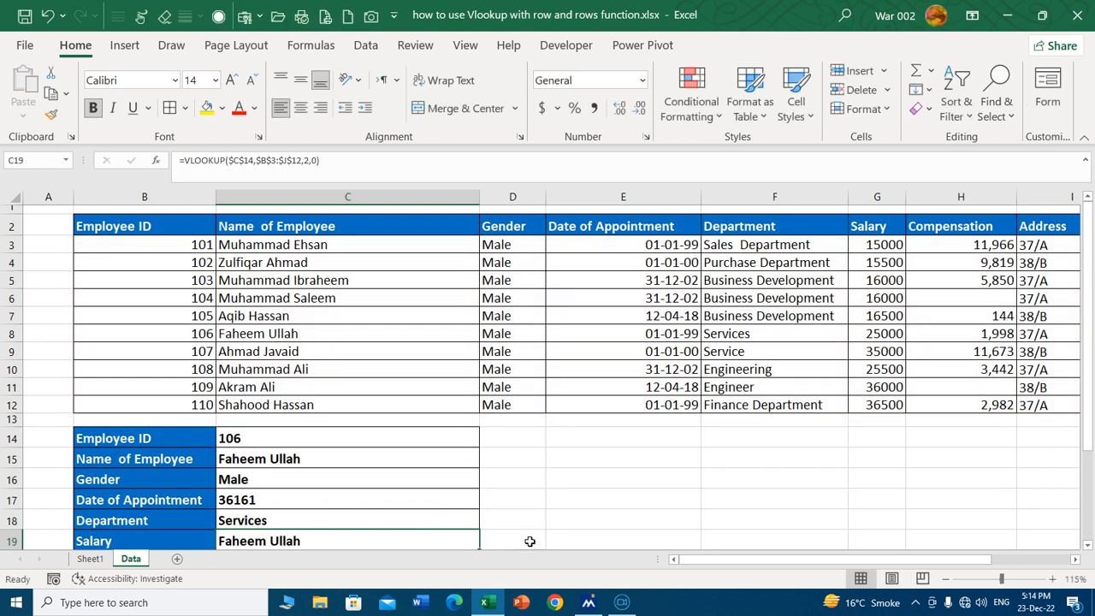
# Replace the column index 2 in C15's VLOOKUP with the ROW function.
pyautogui.scroll(-2, 530, 541)
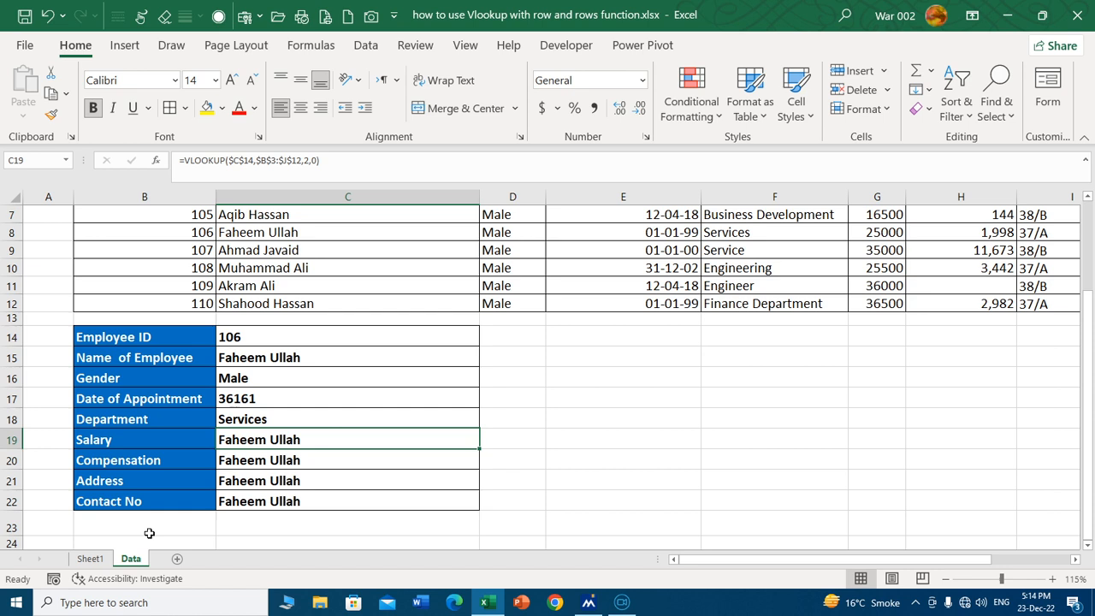
pyautogui.doubleClick(381, 358)
pyautogui.click(418, 379)
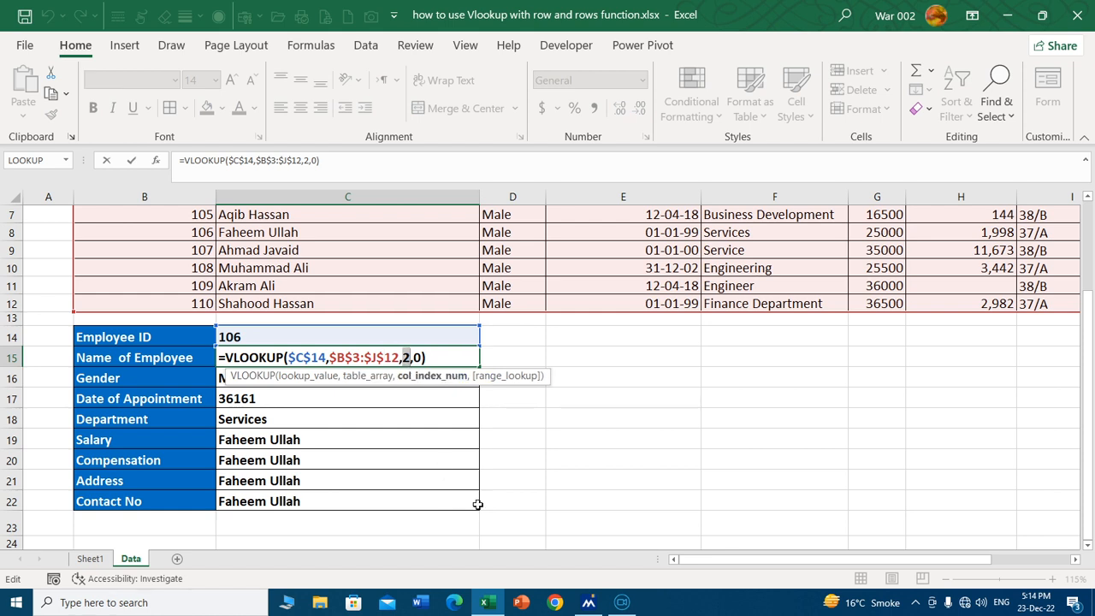
pyautogui.write('row')
pyautogui.press('Tab')
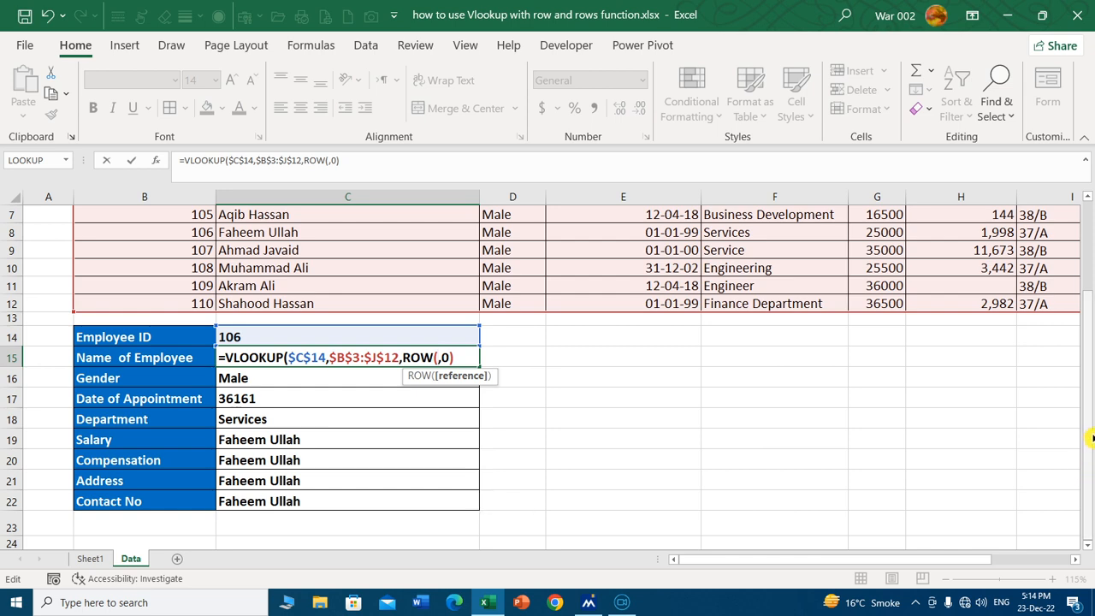
# Use B2 as the ROW reference in C15's VLOOKUP, so the column index reads ROW(B2), and complete the formula.
pyautogui.moveTo(1088, 440); pyautogui.dragTo(1092, 247)
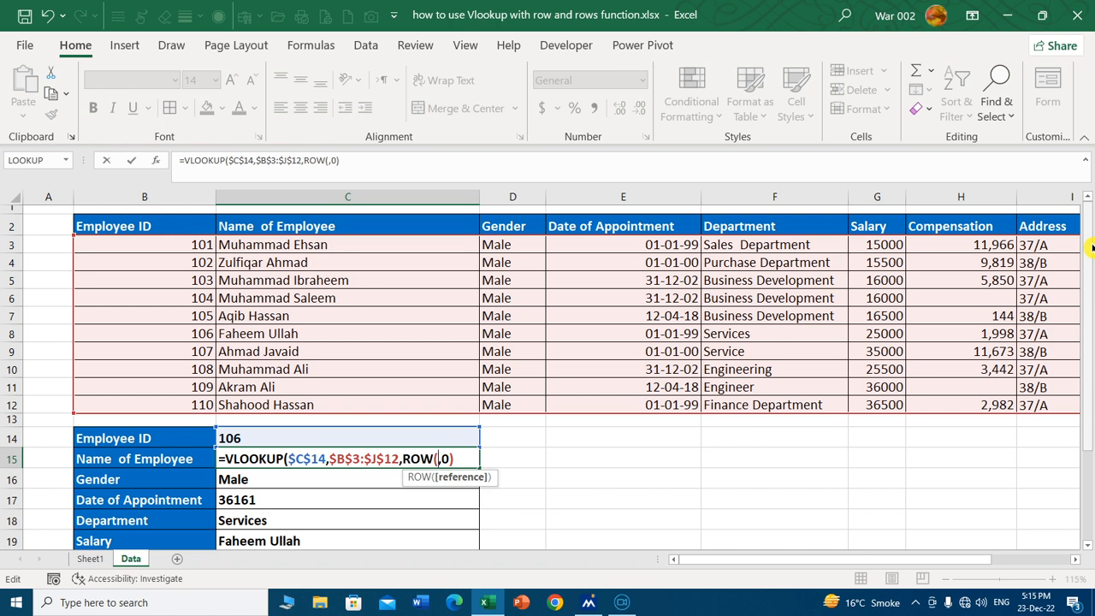
pyautogui.click(44, 225)
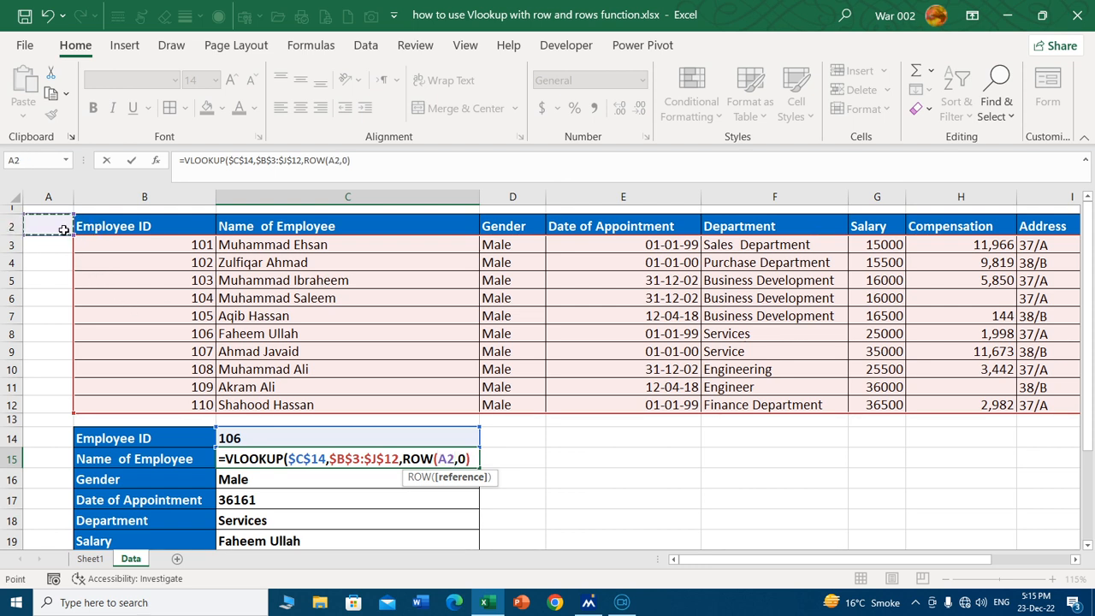
pyautogui.click(160, 226)
pyautogui.click(368, 226)
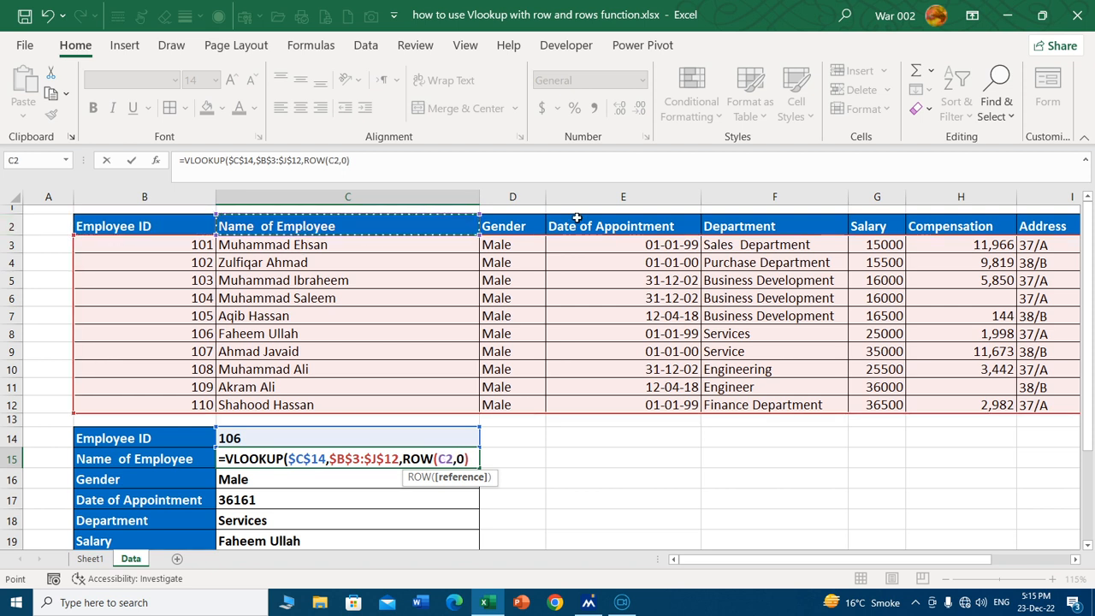
pyautogui.click(521, 226)
pyautogui.click(707, 225)
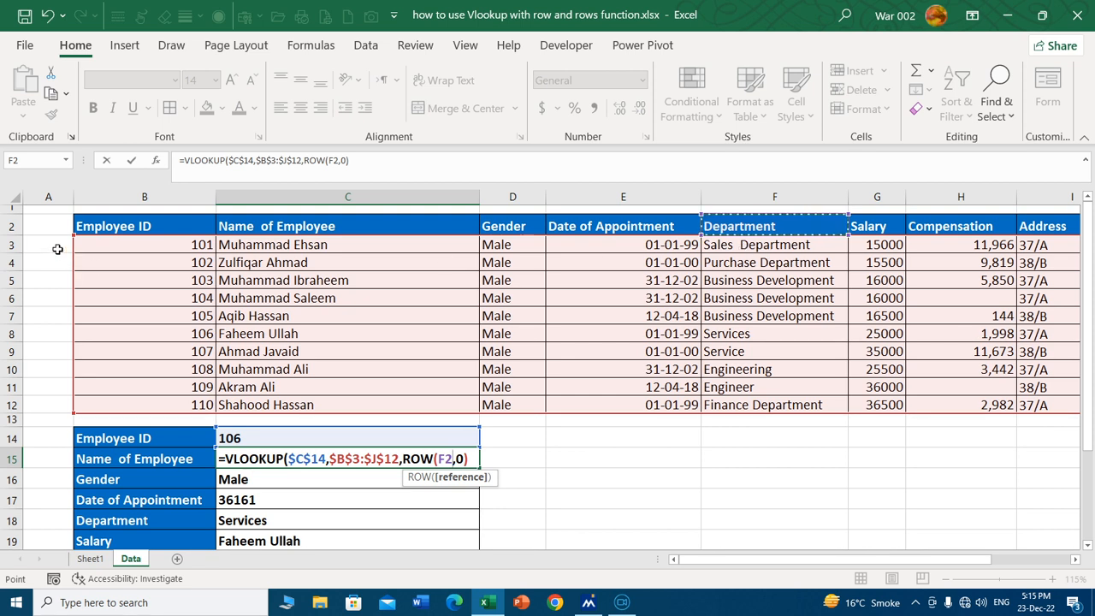
pyautogui.click(132, 224)
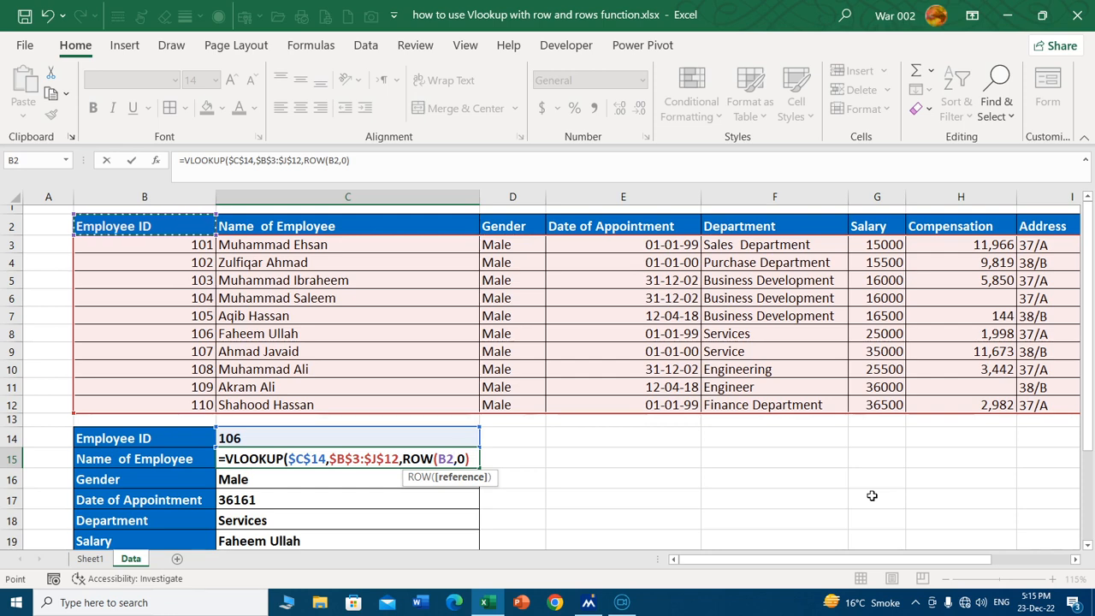
pyautogui.write(')')
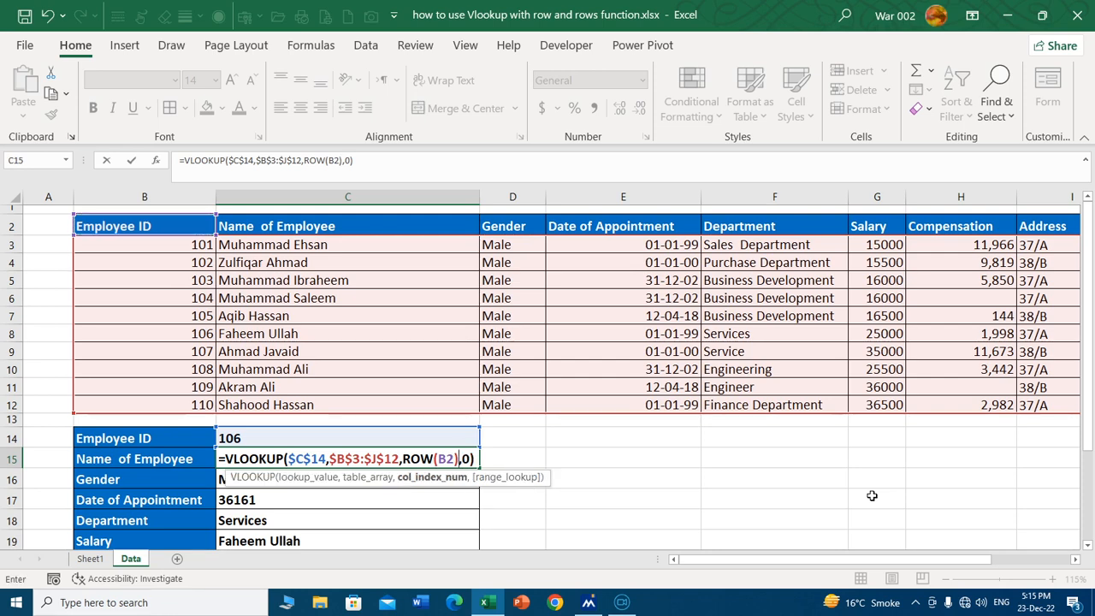
pyautogui.press('Return')
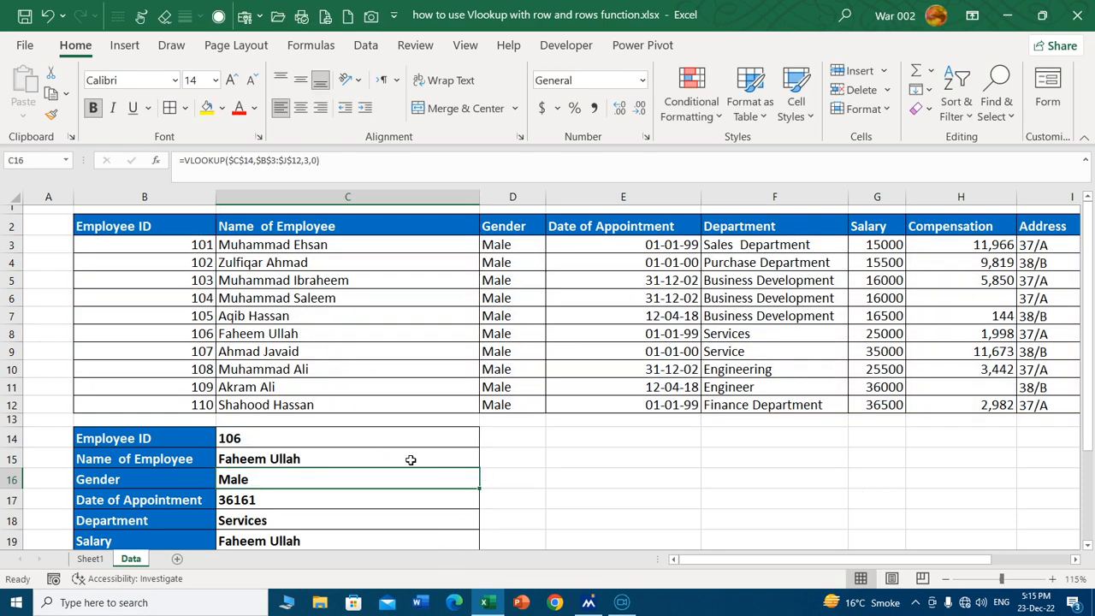
# Fill C15's VLOOKUP with ROW(B2) down through the Contact No row (C22).
pyautogui.scroll(-1, 411, 460)
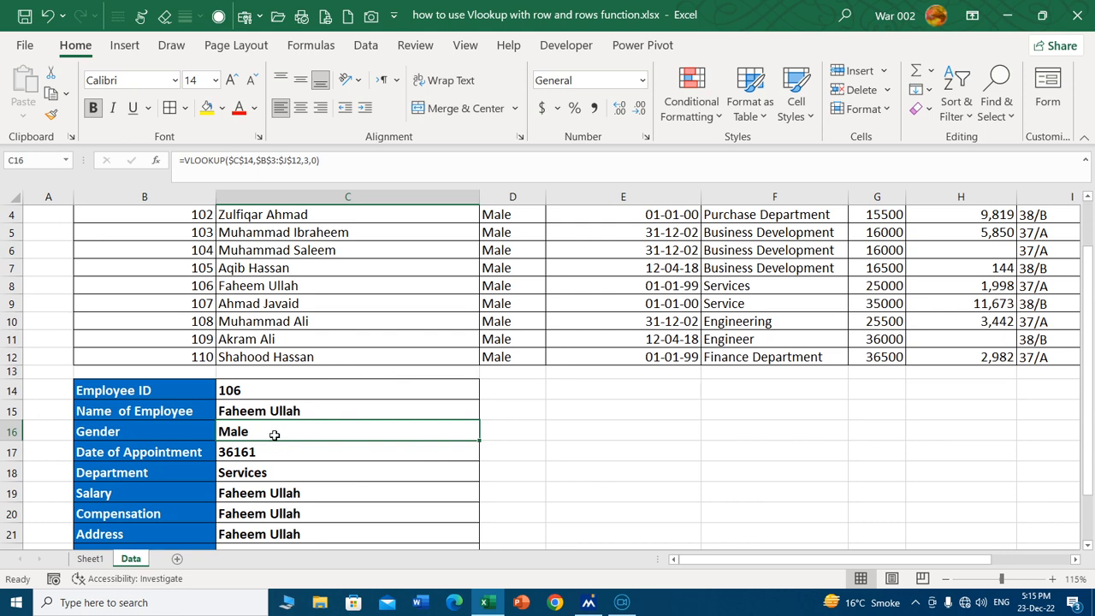
pyautogui.click(367, 411)
pyautogui.scroll(-1, 477, 432)
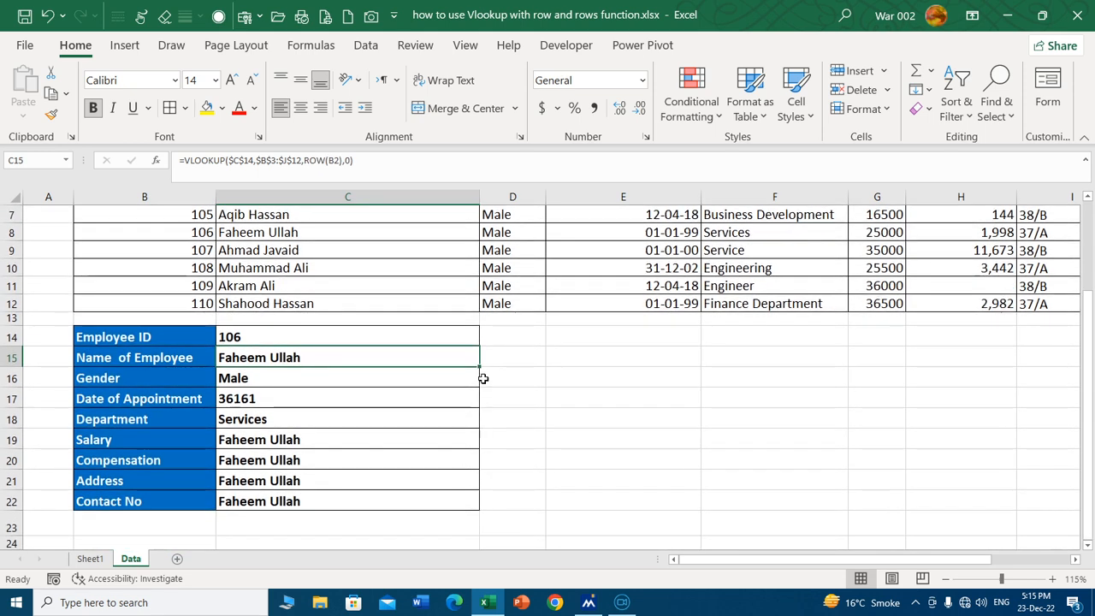
pyautogui.doubleClick(481, 368)
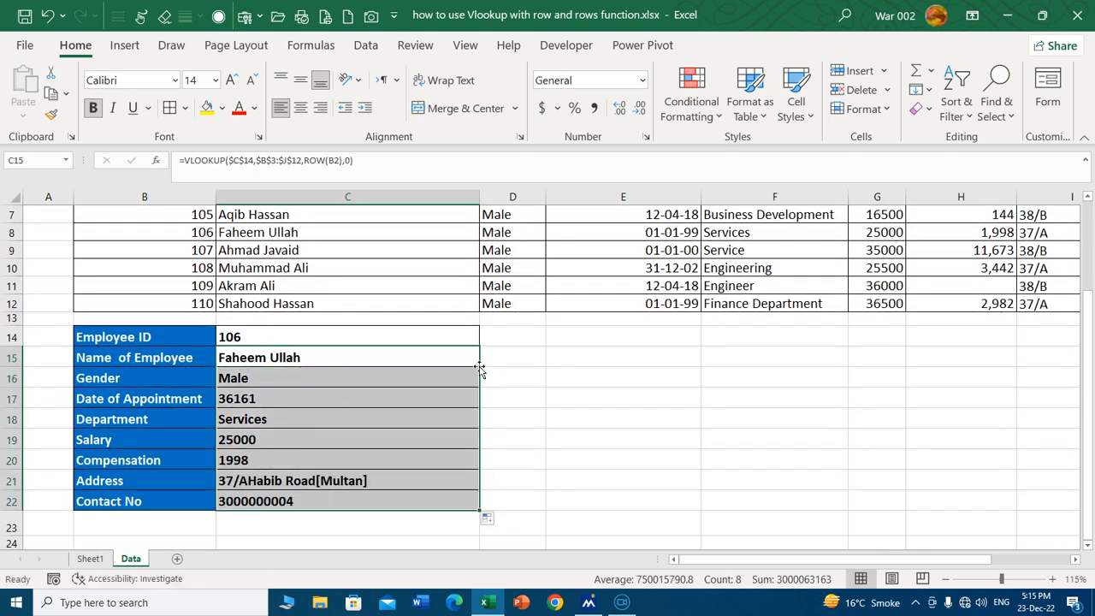
# Examine the copied VLOOKUP formula in the Date of Appointment row (C17), checking its ROW reference.
pyautogui.scroll(2, 463, 387)
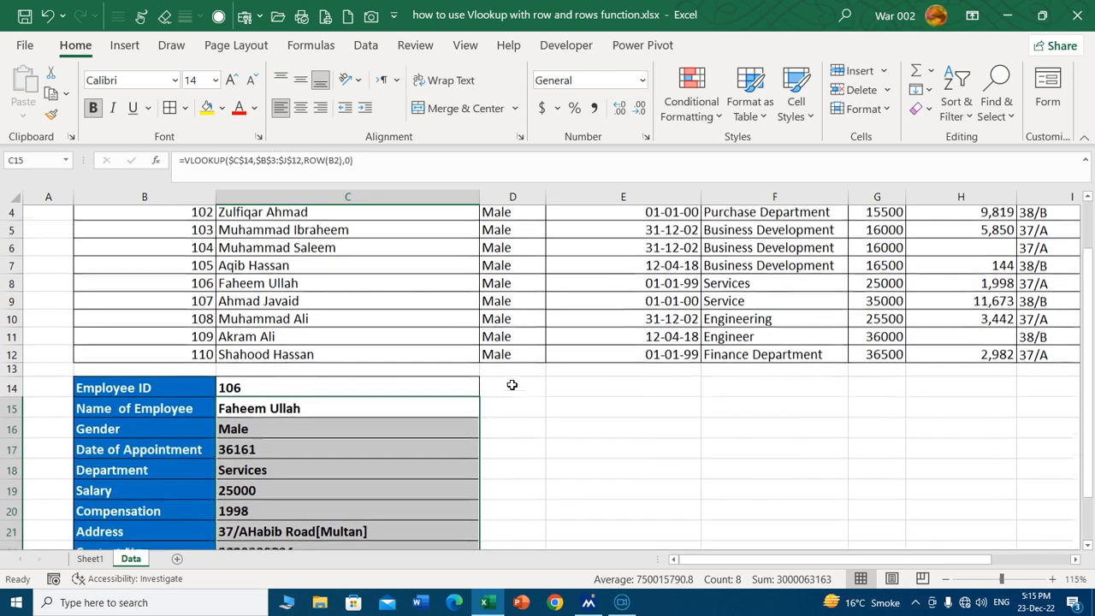
pyautogui.scroll(-1, 485, 387)
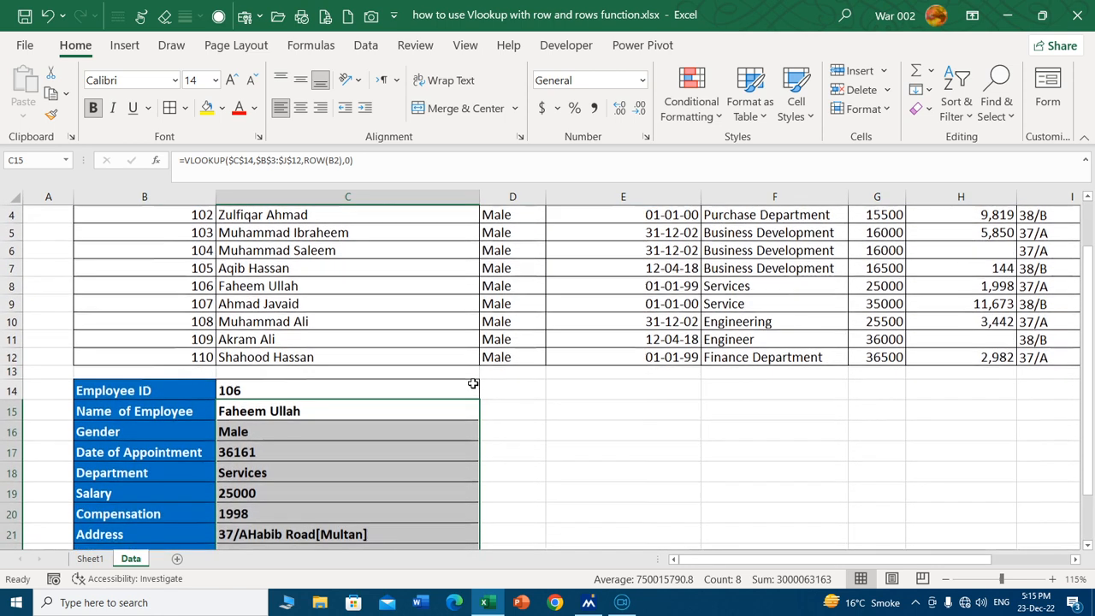
pyautogui.scroll(1, 475, 385)
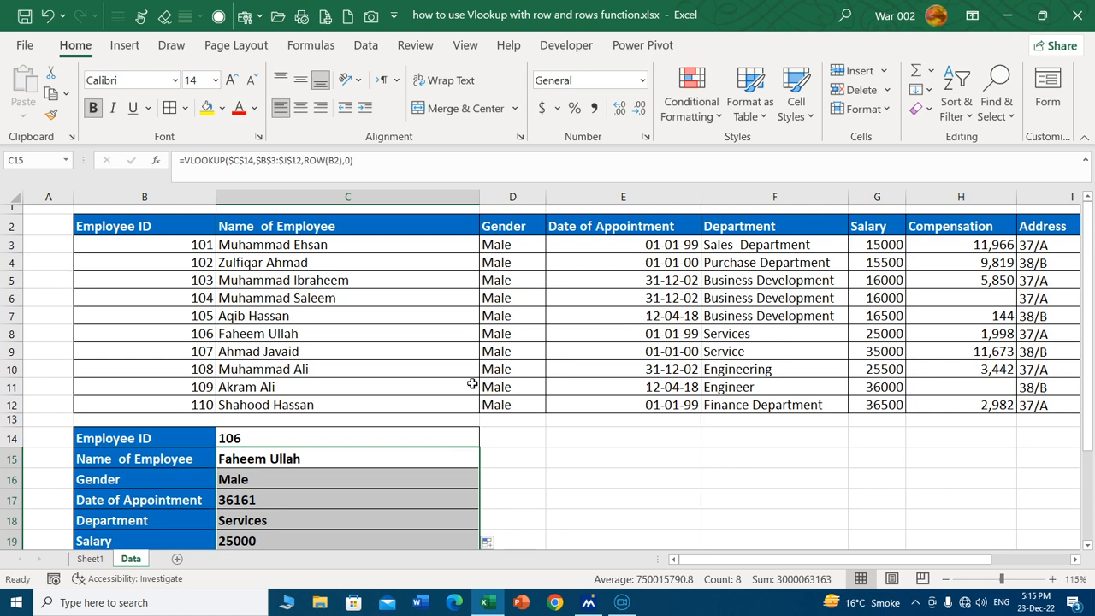
pyautogui.scroll(-1, 471, 386)
pyautogui.doubleClick(372, 452)
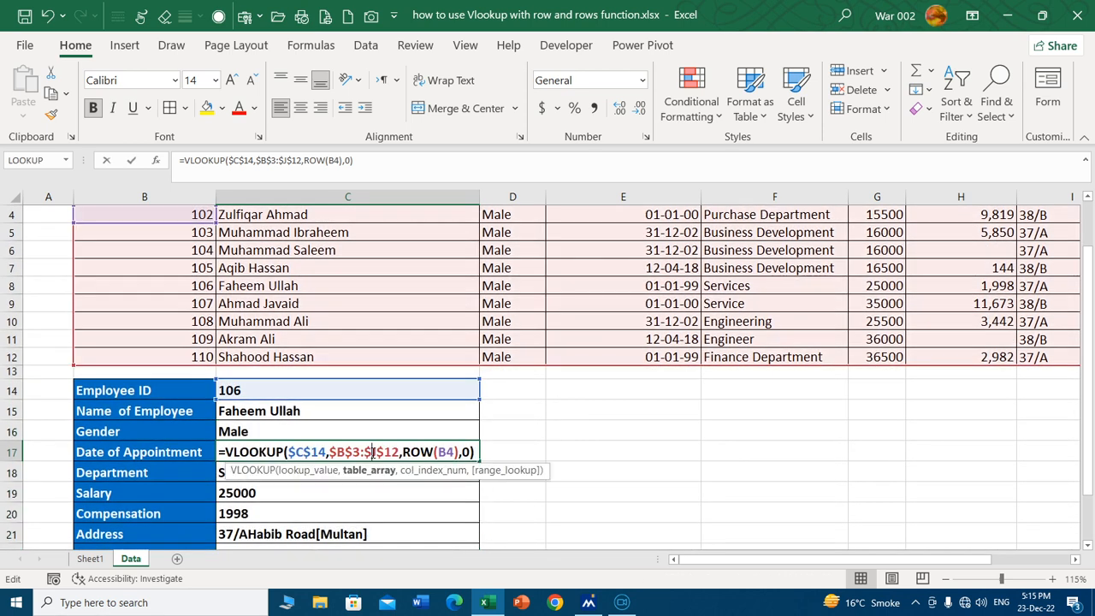
pyautogui.press('Return')
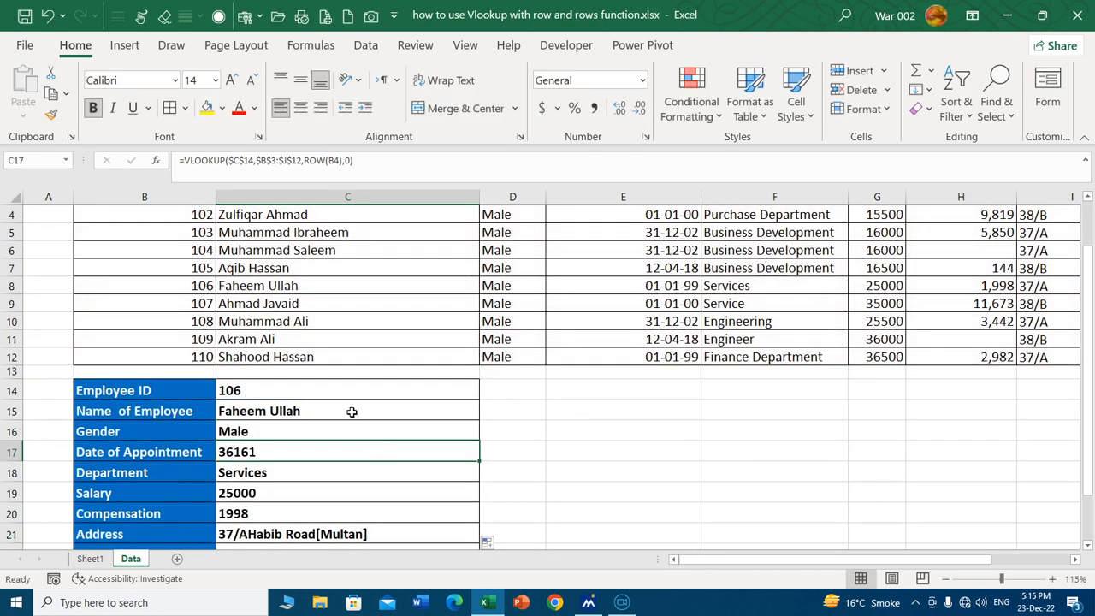
# Change the ROW reference in C15's VLOOKUP to A2.
pyautogui.doubleClick(354, 411)
pyautogui.scroll(1, 402, 315)
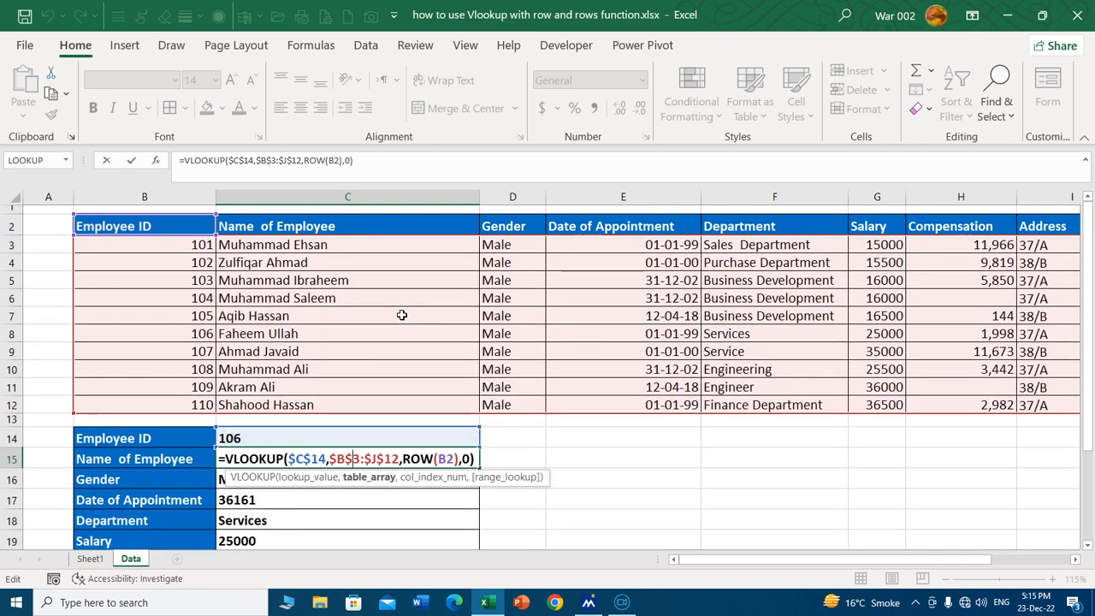
pyautogui.doubleClick(447, 459)
pyautogui.click(47, 224)
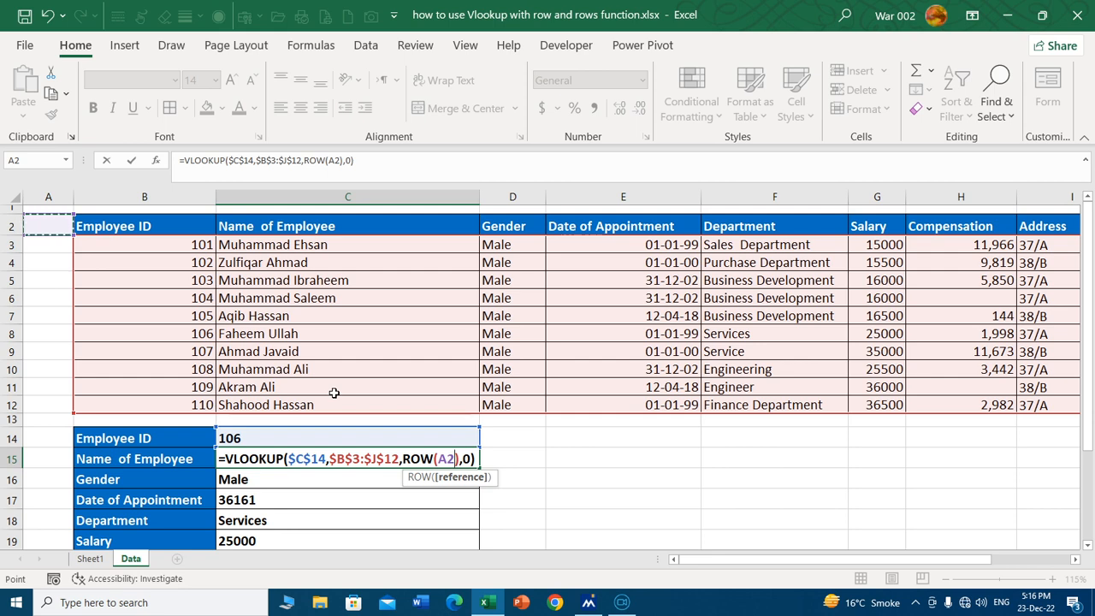
pyautogui.press('Return')
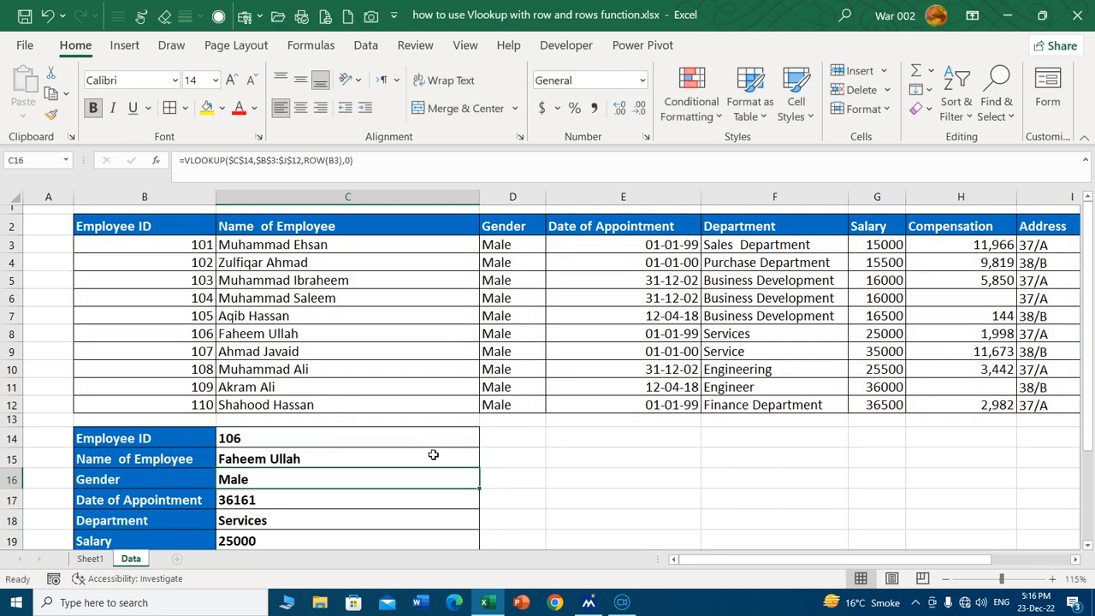
# Fill C15's VLOOKUP with ROW(A2) down the form to C22 and check the filled rows.
pyautogui.click(433, 455)
pyautogui.moveTo(479, 468); pyautogui.dragTo(462, 548)
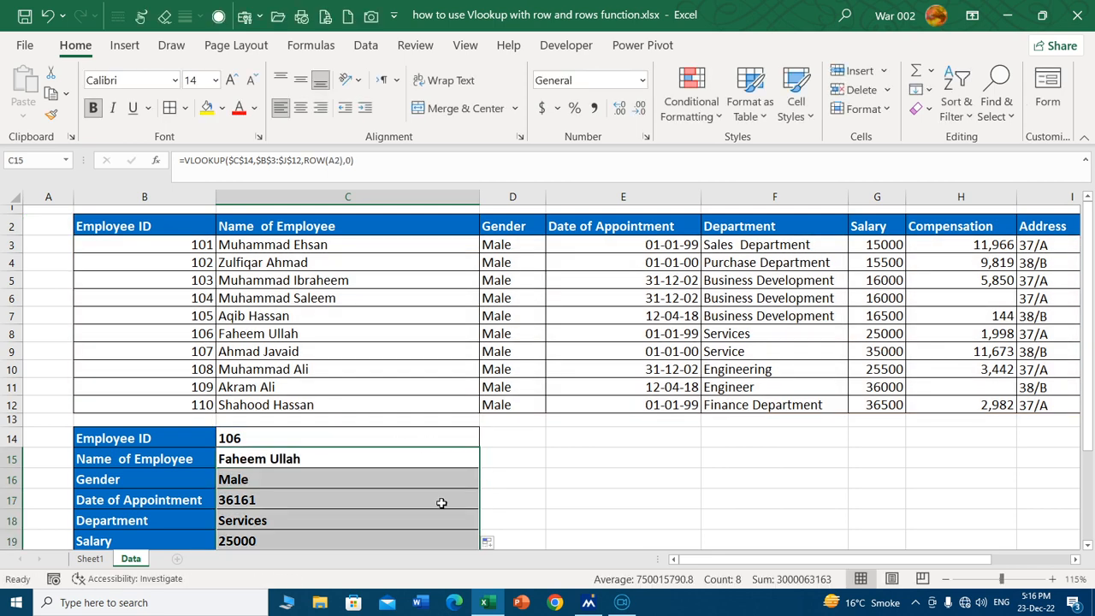
pyautogui.scroll(-1, 436, 497)
pyautogui.scroll(-1, 416, 488)
pyautogui.scroll(2, 399, 485)
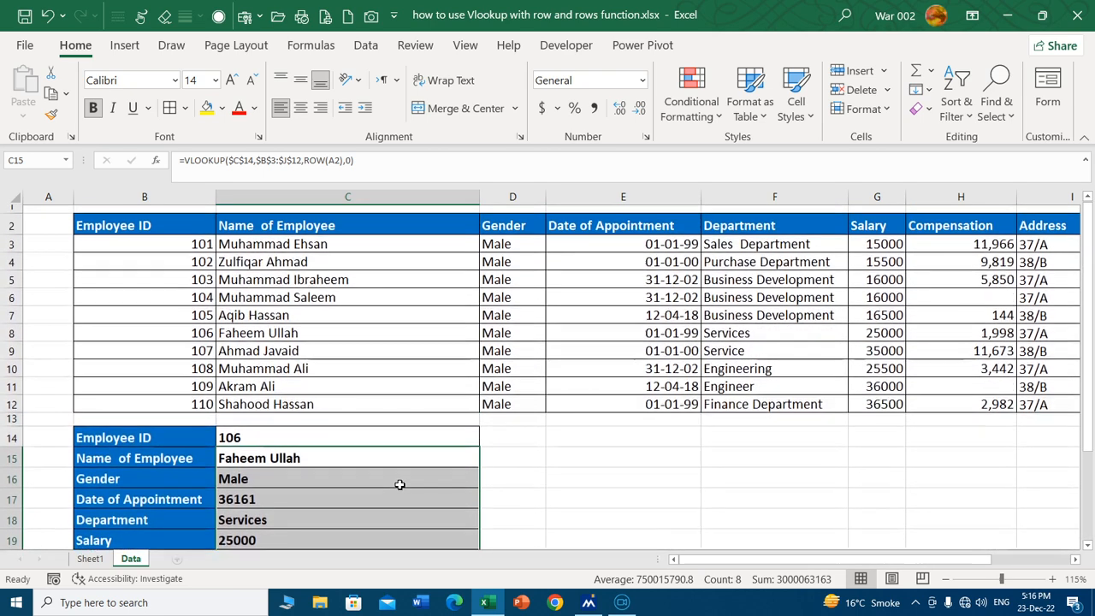
# Change the ROW reference in C15's VLOOKUP to K2, the empty cell beside the Contact No header.
pyautogui.doubleClick(399, 462)
pyautogui.doubleClick(446, 458)
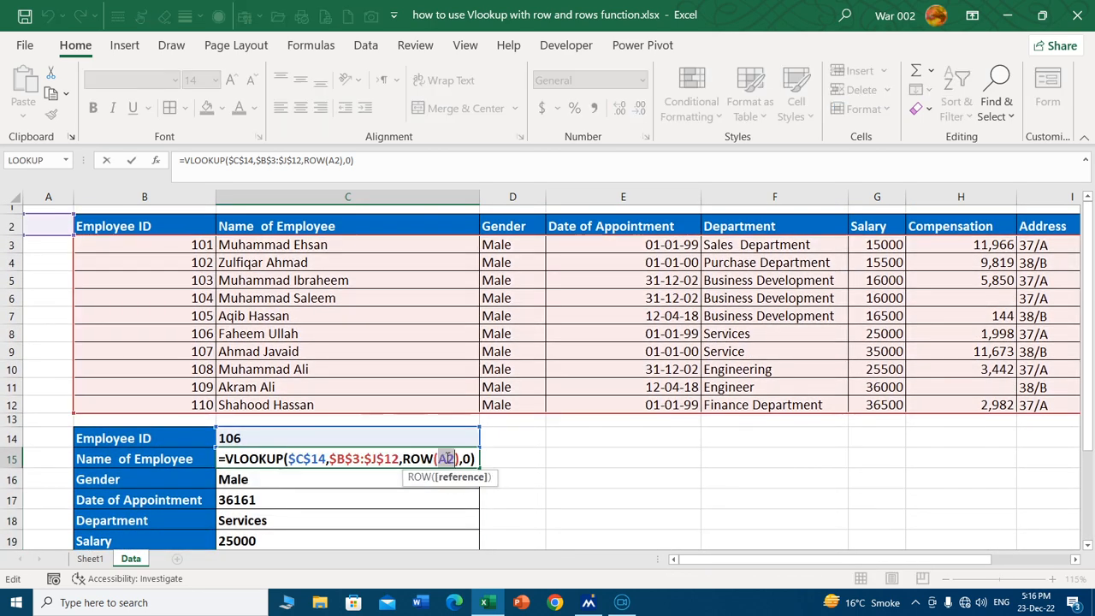
pyautogui.hscroll(2, 850, 560)
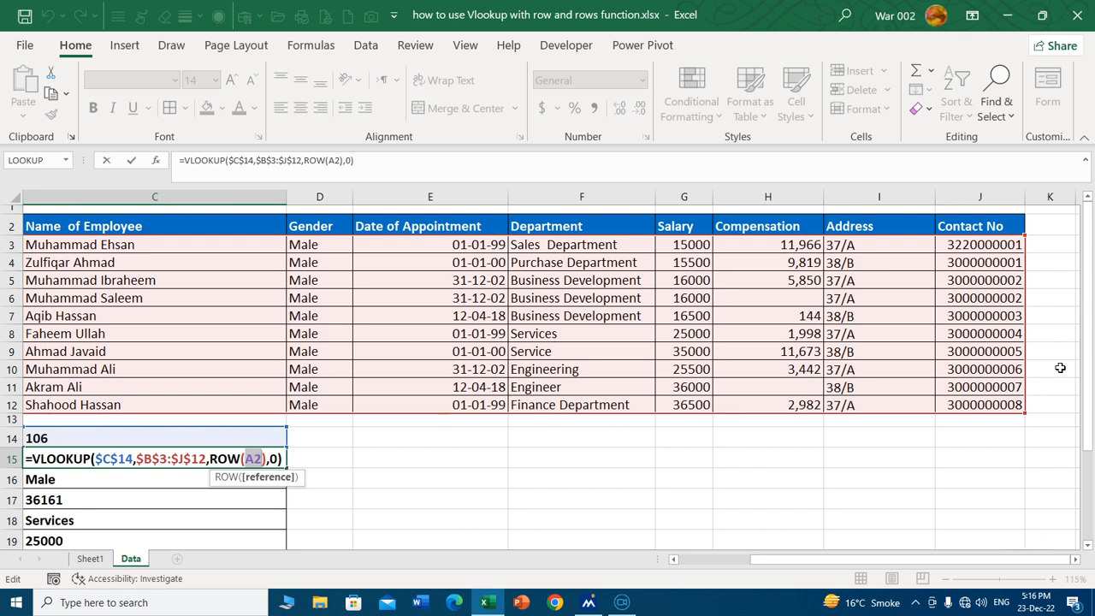
pyautogui.click(1049, 226)
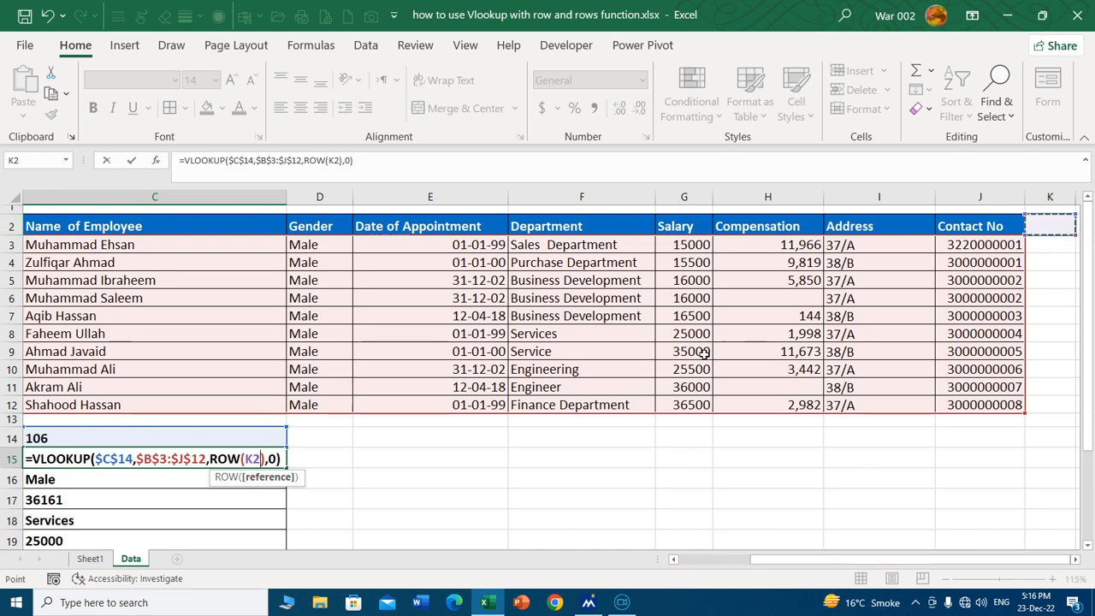
pyautogui.press('Return')
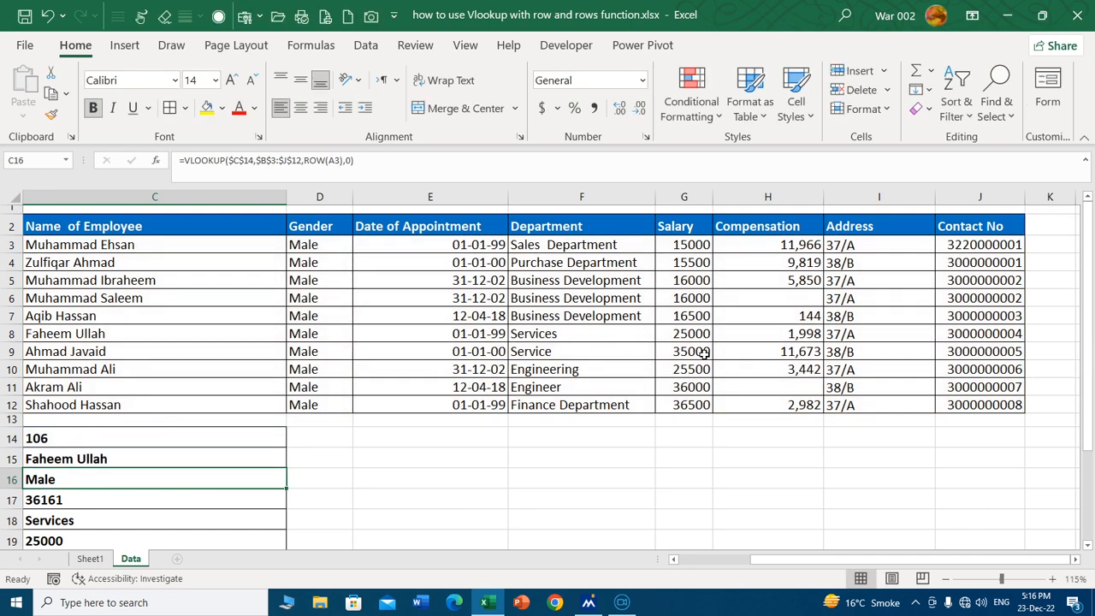
# Fill C15's VLOOKUP with ROW(K2) down through the Contact No row (C22).
pyautogui.click(712, 559)
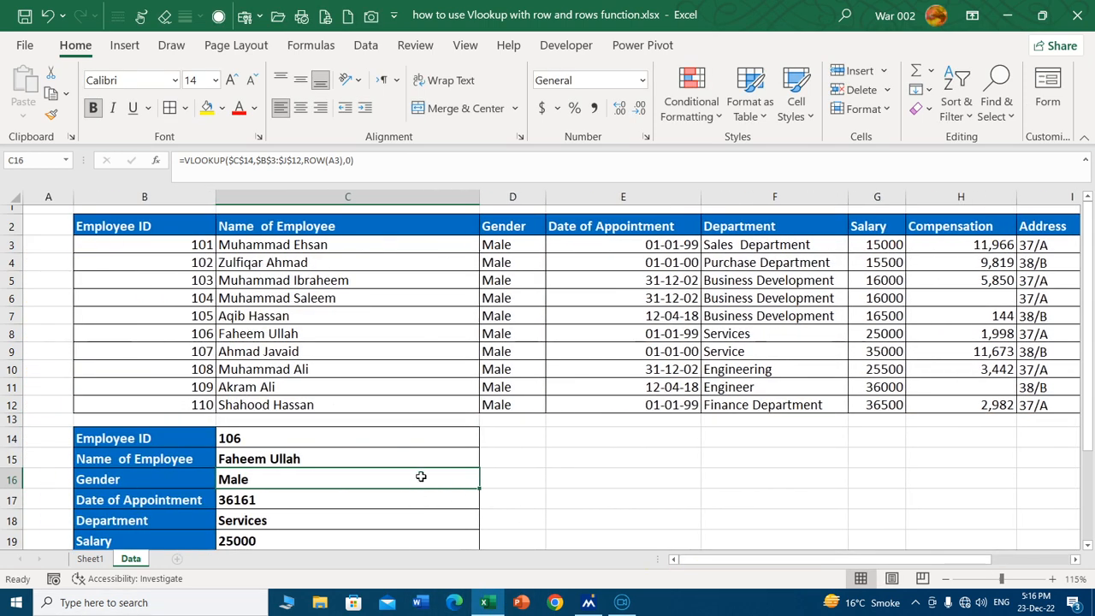
pyautogui.press('Up')
pyautogui.moveTo(477, 469); pyautogui.dragTo(370, 514)
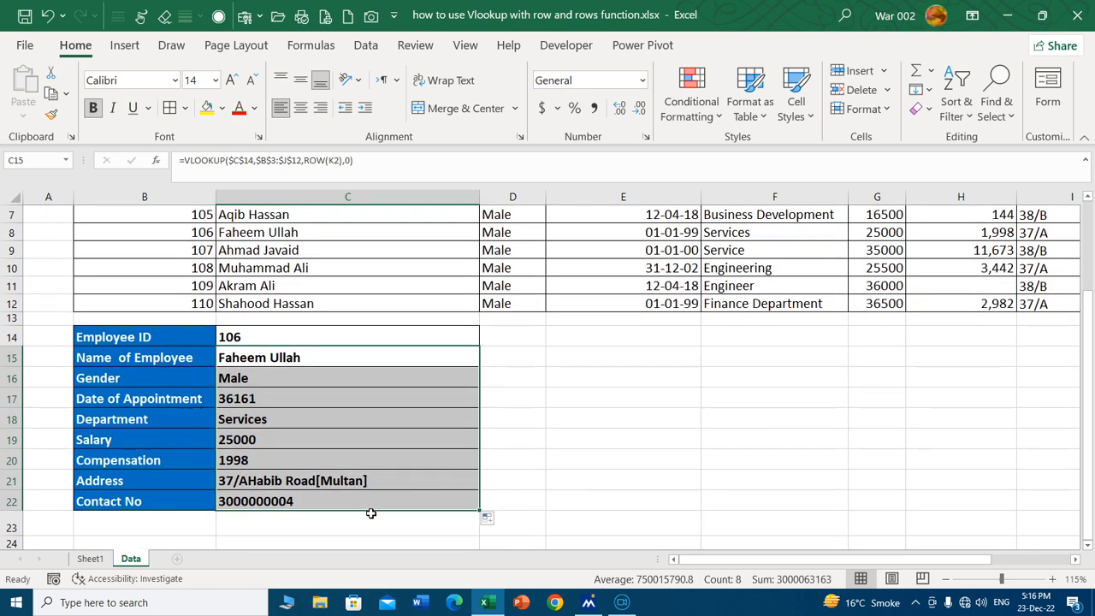
# Set the form's Employee ID in C14 to 108.
pyautogui.click(338, 341)
pyautogui.click(485, 341)
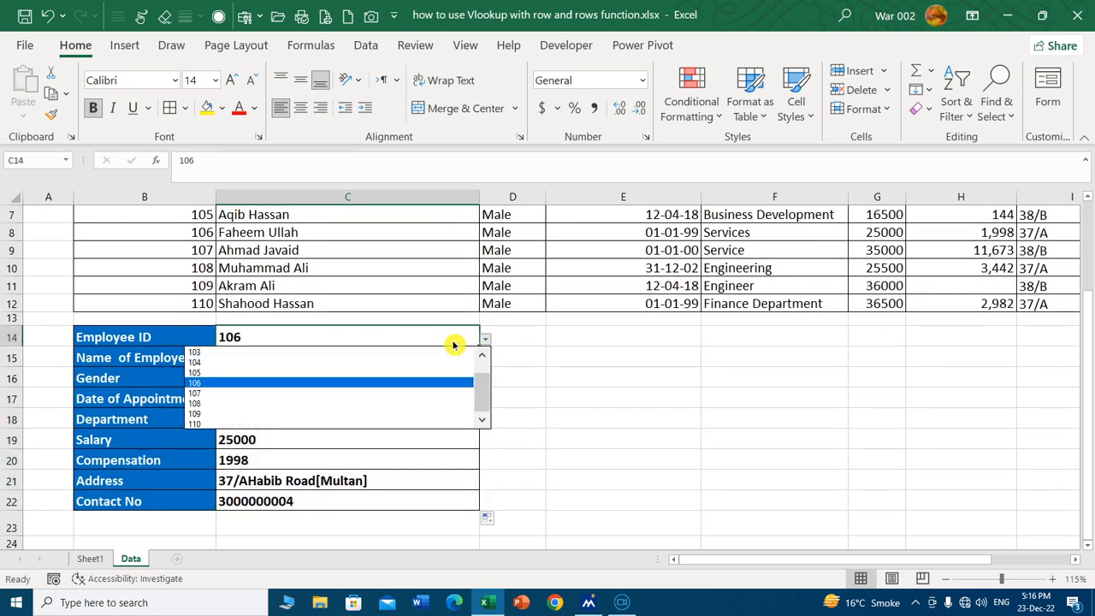
pyautogui.click(291, 403)
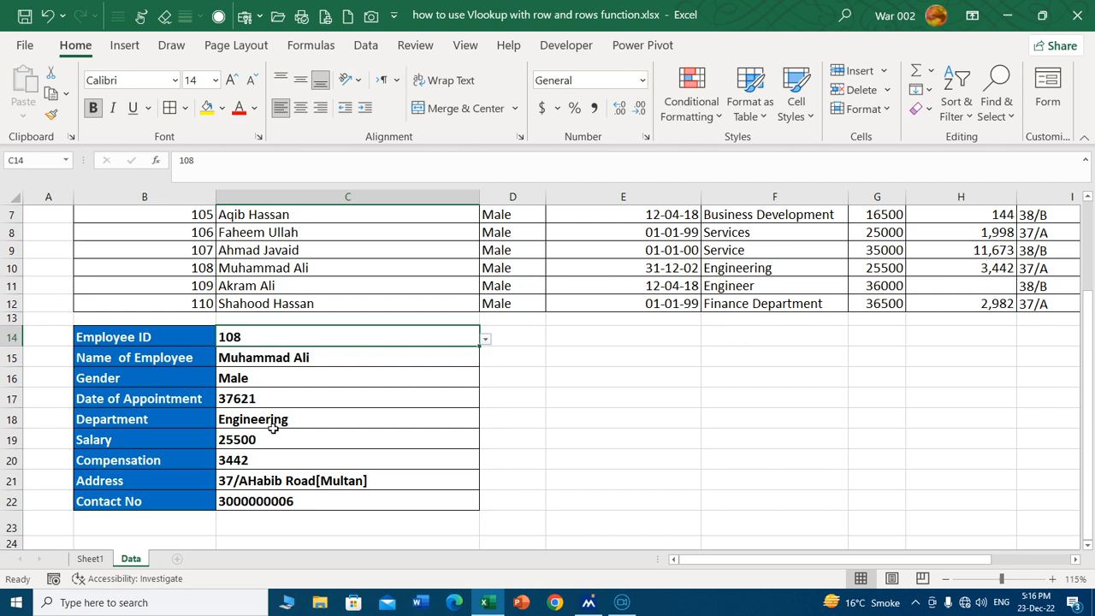
# Format the Date of Appointment value in C17 as Short Date.
pyautogui.click(271, 398)
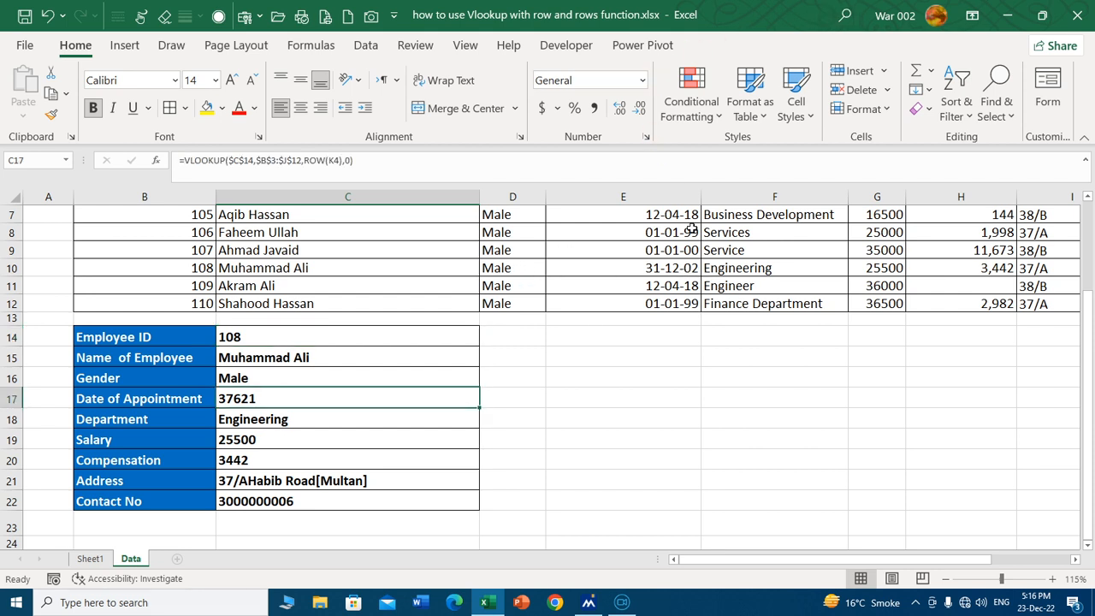
pyautogui.click(642, 79)
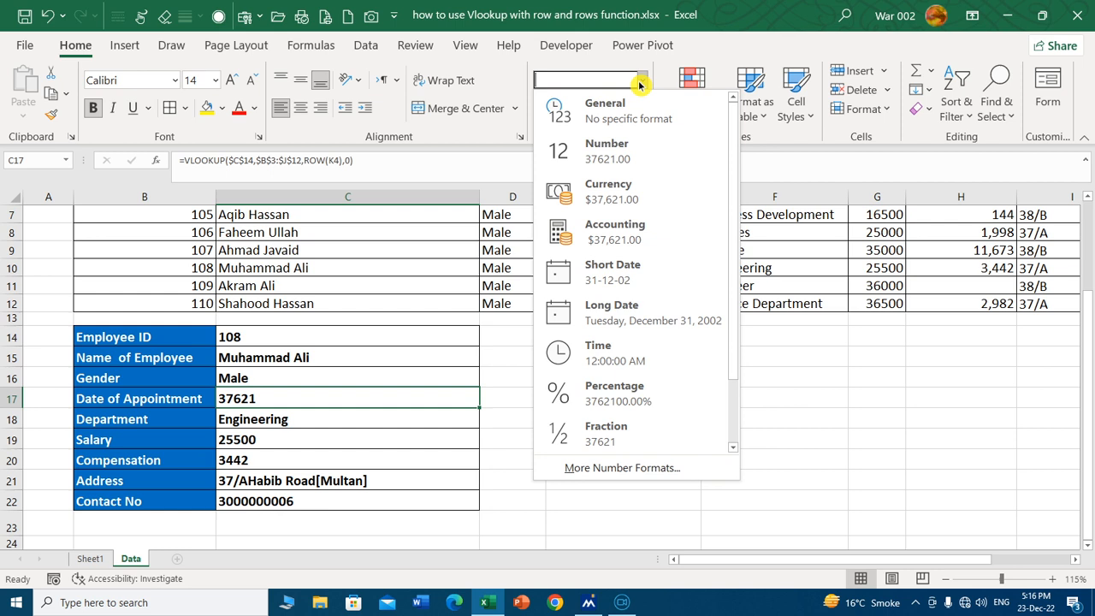
pyautogui.click(643, 273)
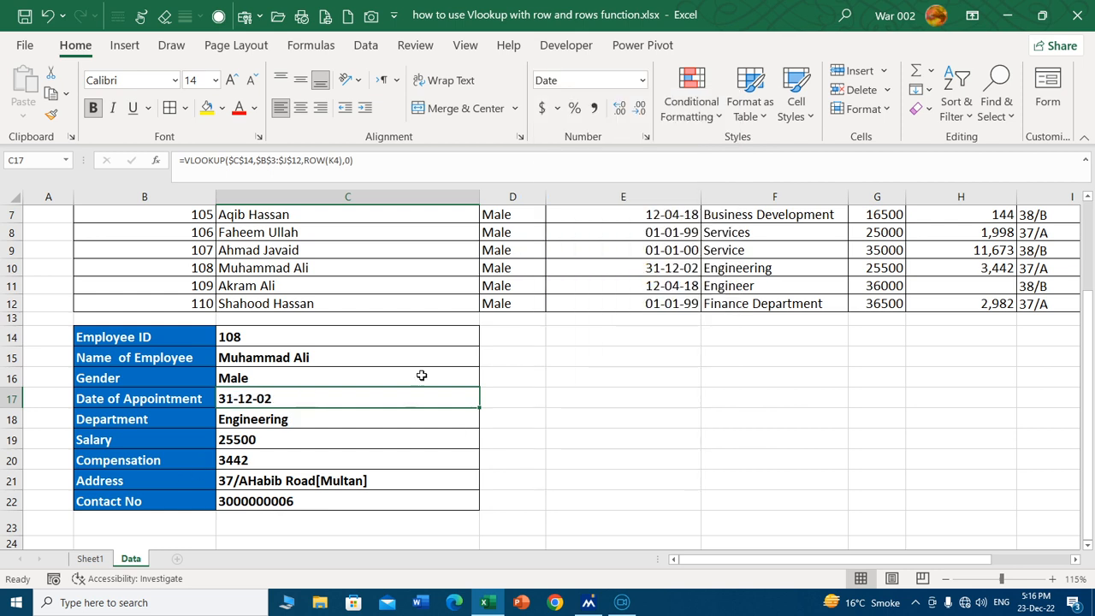
# Check the form's Department, Salary, Compensation, Address and Contact No values against the matching employee record in F10:J10.
pyautogui.click(741, 267)
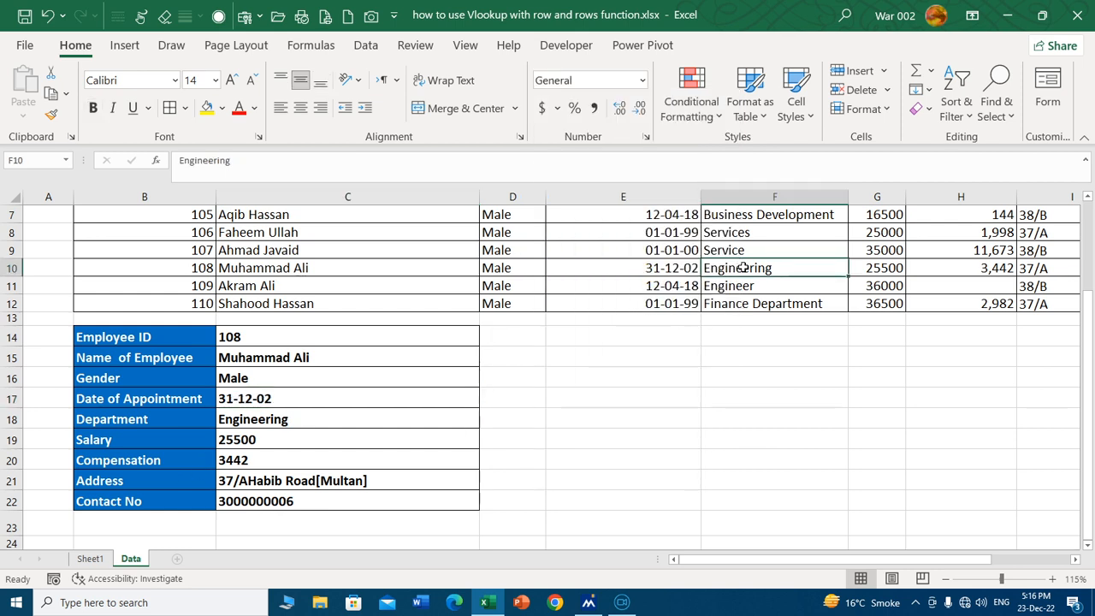
pyautogui.click(878, 268)
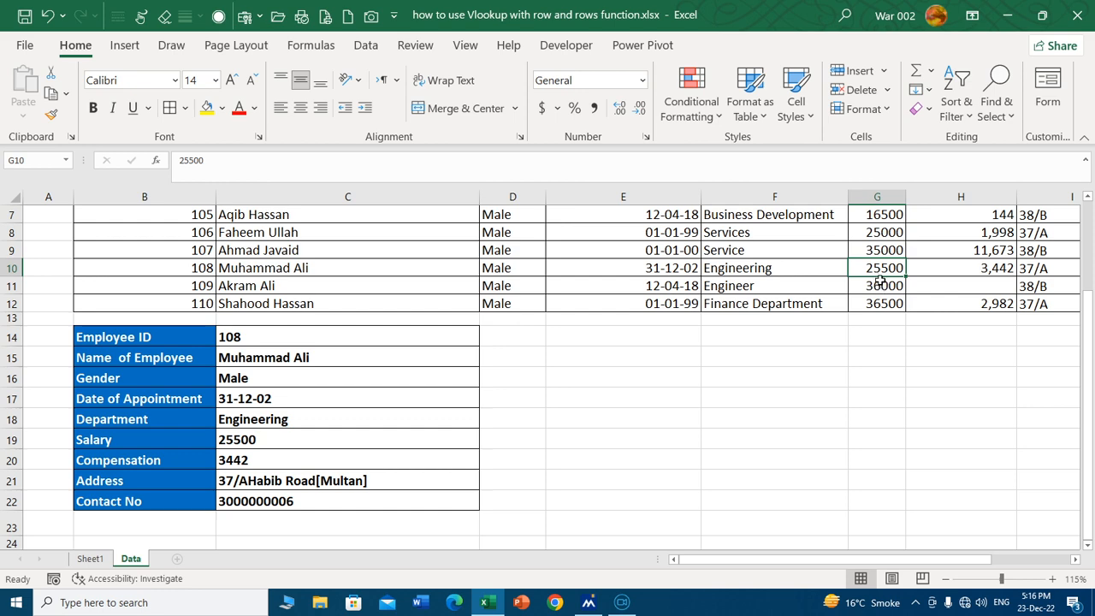
pyautogui.click(990, 271)
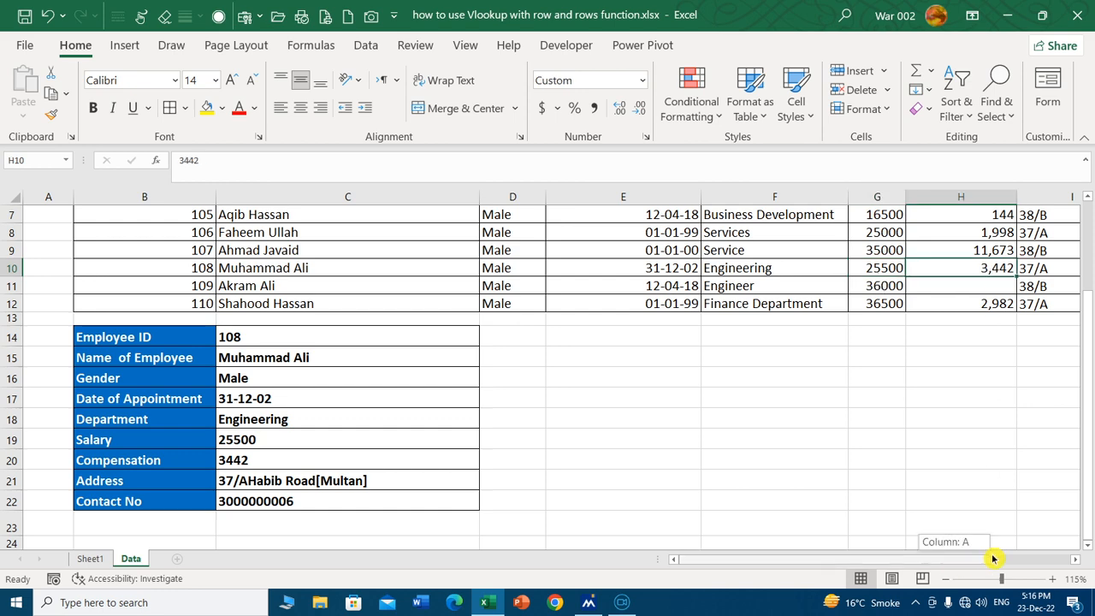
pyautogui.hscroll(1, 995, 559)
pyautogui.click(1014, 267)
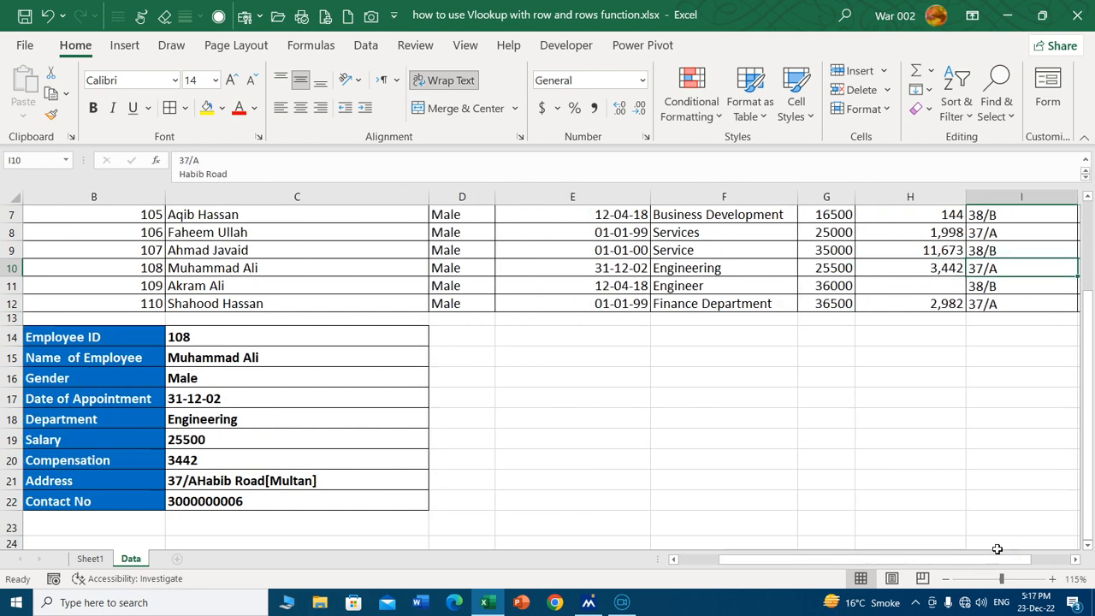
pyautogui.hscroll(1, 1003, 565)
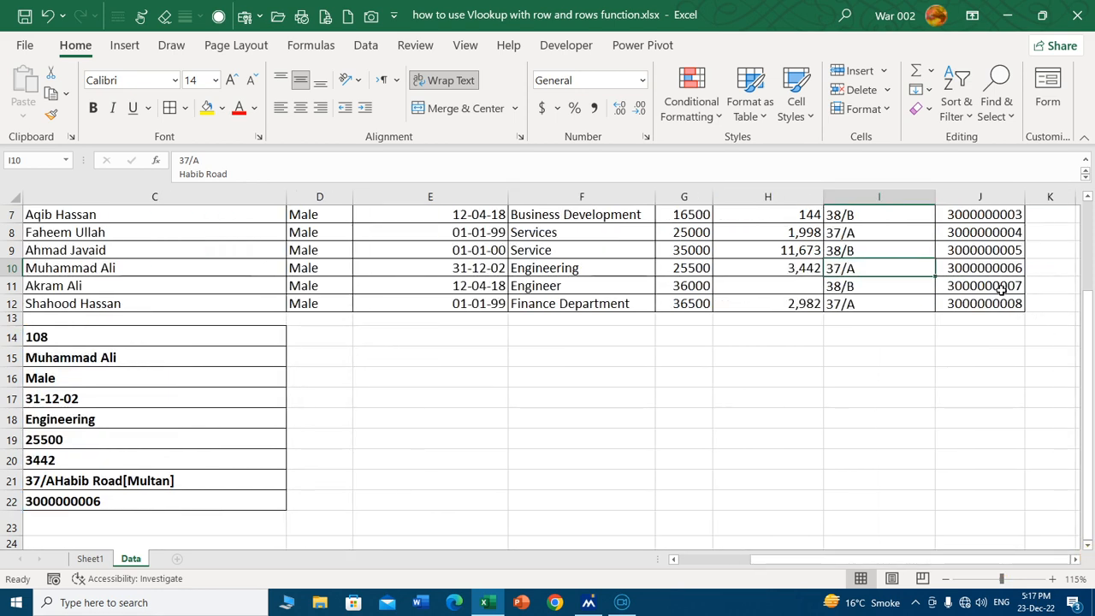
pyautogui.click(987, 268)
pyautogui.hscroll(-2, 702, 562)
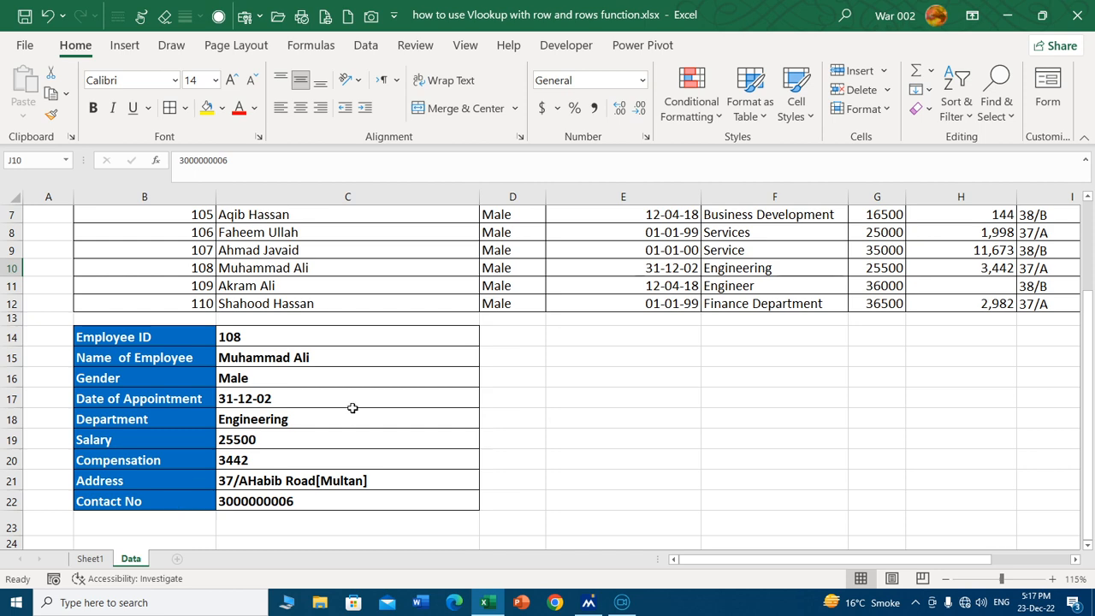
# Review the table's header row 2, the Employee ID entry in C14 and the arguments of C15's VLOOKUP formula.
pyautogui.scroll(2, 353, 408)
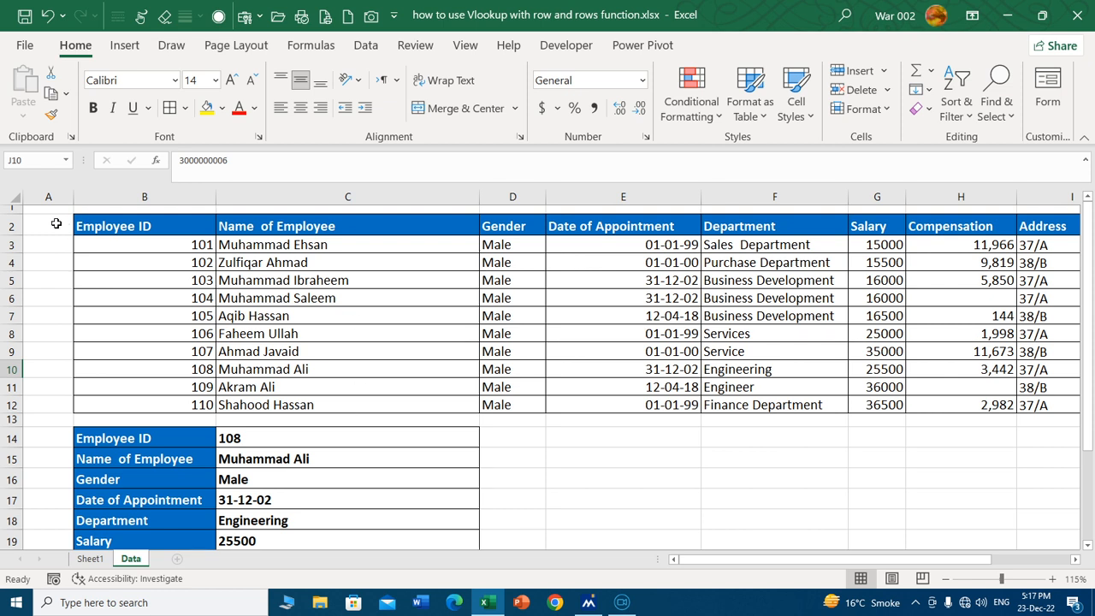
pyautogui.click(5, 225)
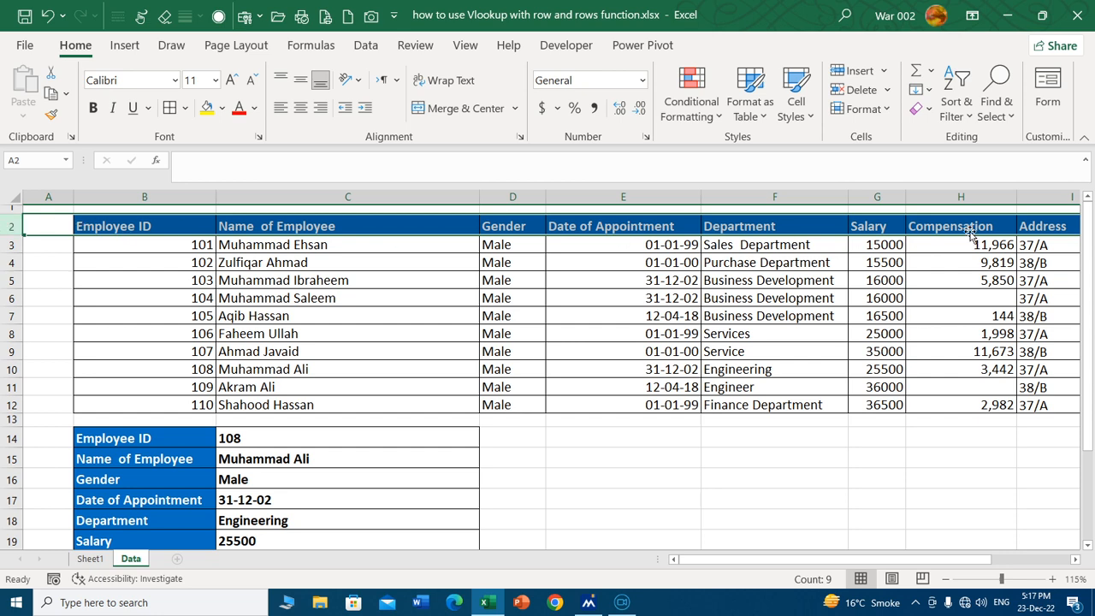
pyautogui.click(389, 444)
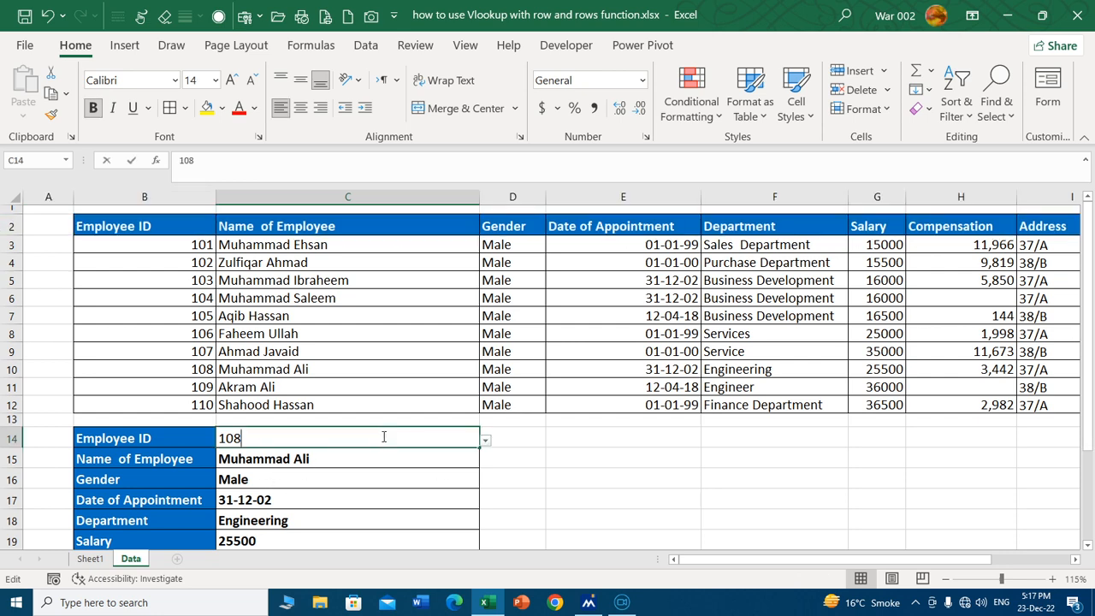
pyautogui.doubleClick(326, 459)
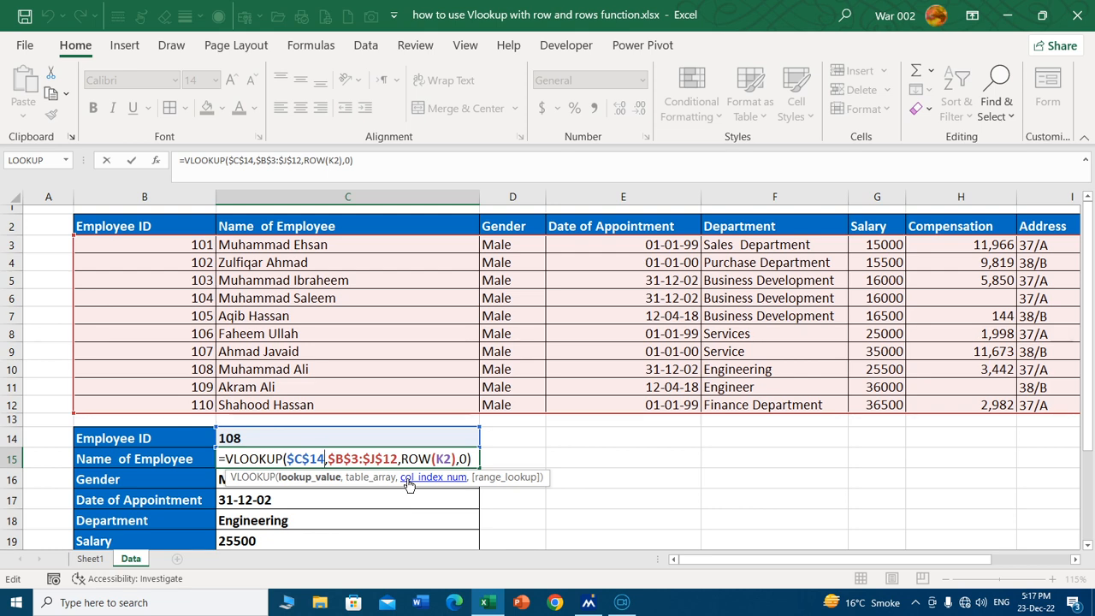
pyautogui.press('Escape')
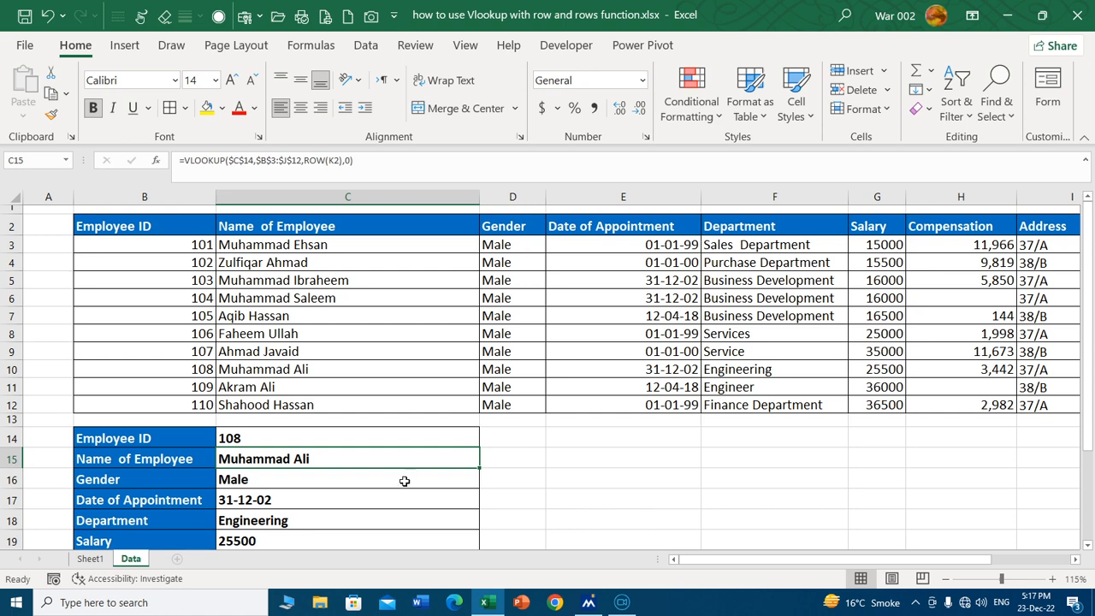
# Return to the title page on Sheet1 and select the empty cell C8.
pyautogui.click(101, 559)
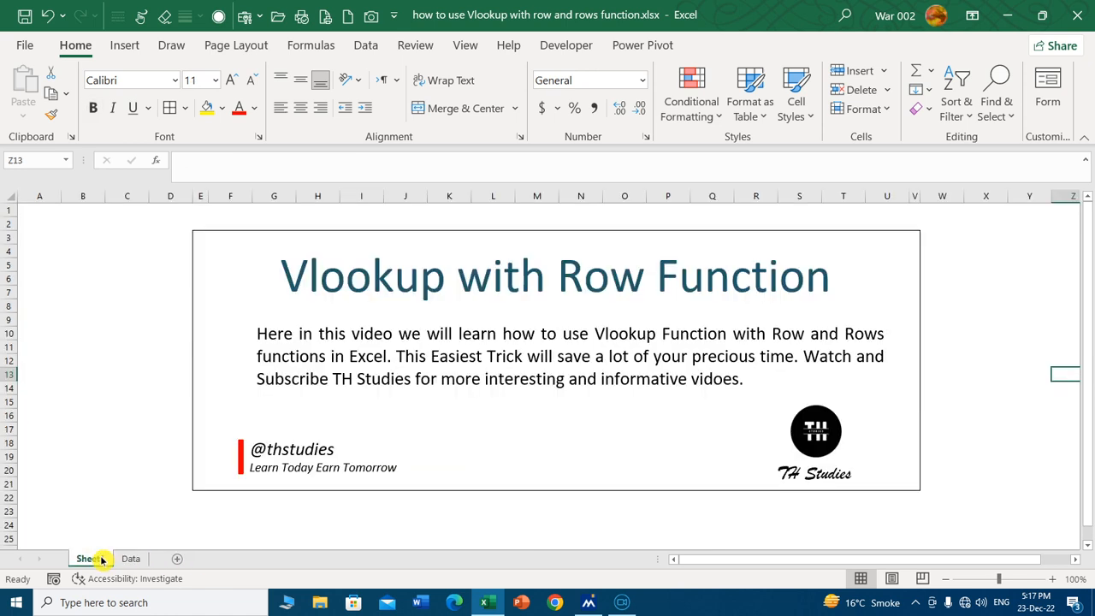
pyautogui.click(125, 309)
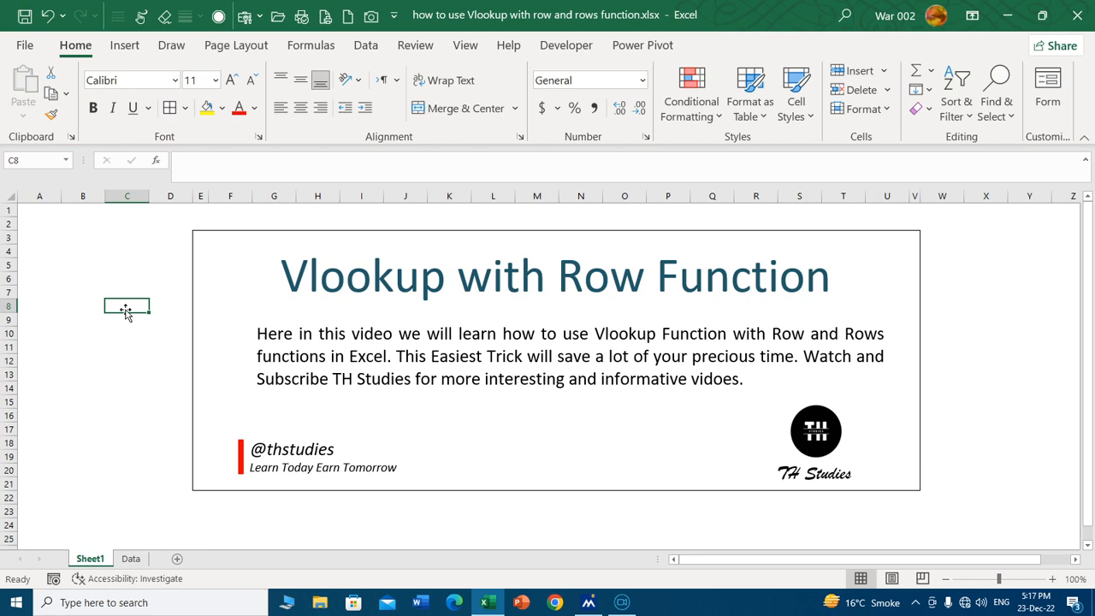